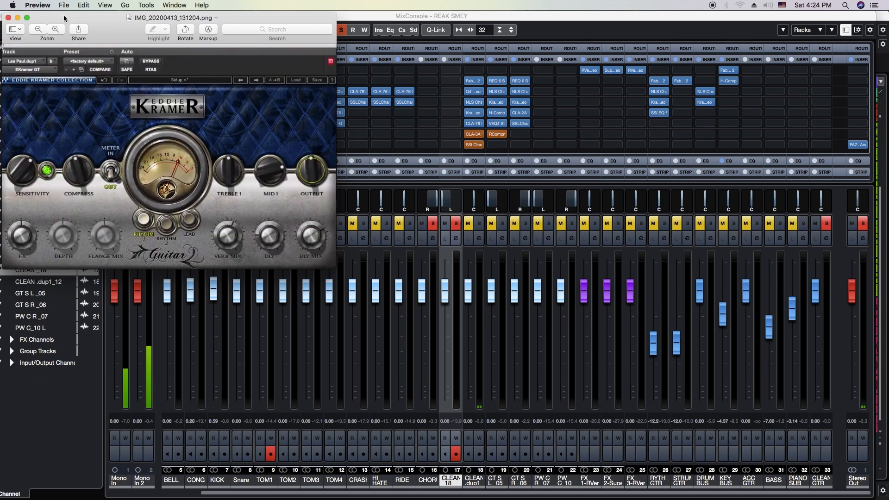
- Close the reference plug-in images in Preview and switch back to Cubase, moving the MixConsole window fully into view
{"action": "key", "text": "ctrl+Up"}
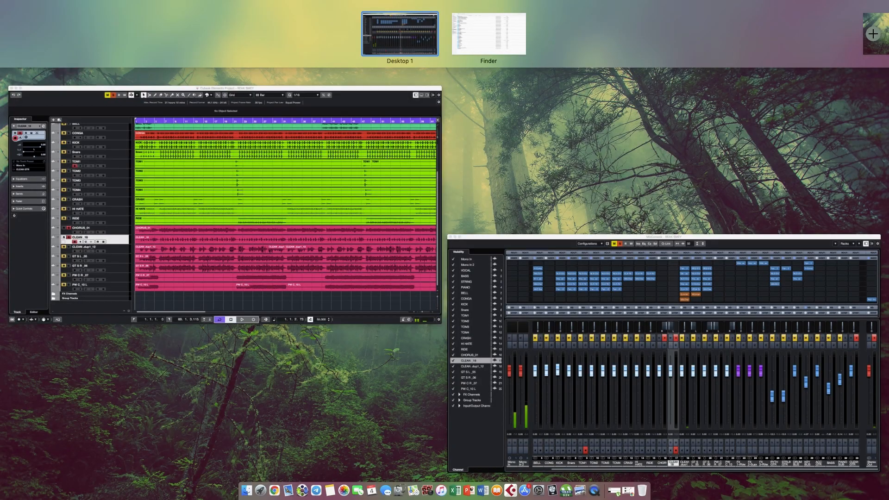
{"action": "key", "text": "Escape"}
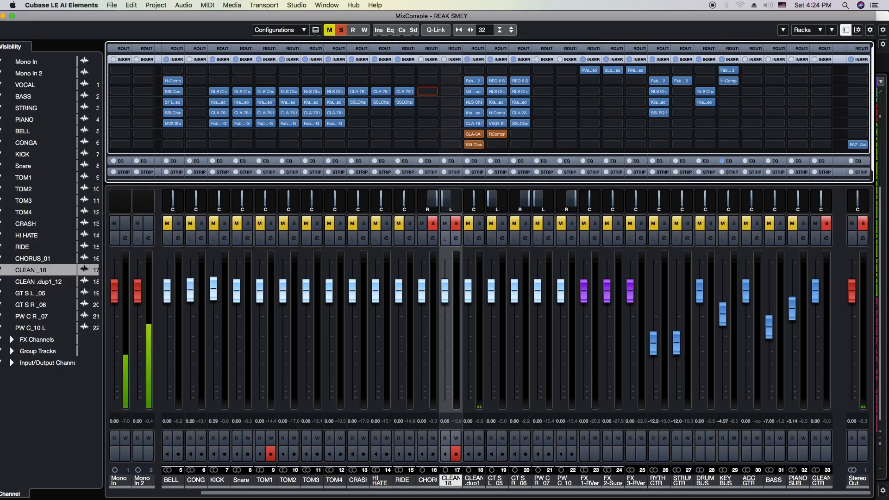
{"action": "key", "text": "super+Tab"}
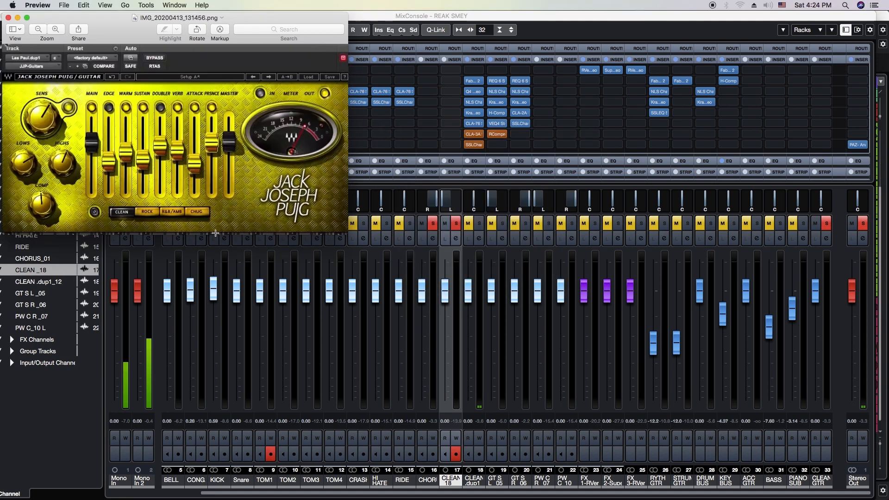
{"action": "key", "text": "super+w"}
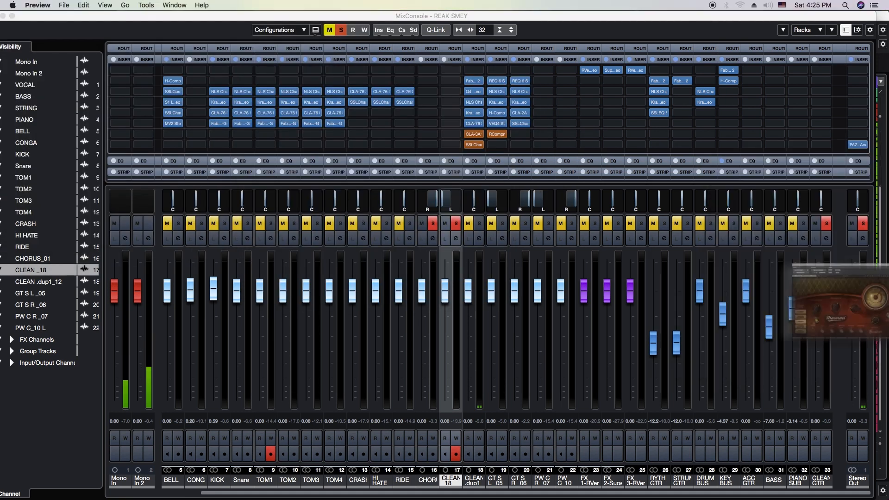
{"action": "key", "text": "super+Tab"}
{"action": "key", "text": "super+w"}
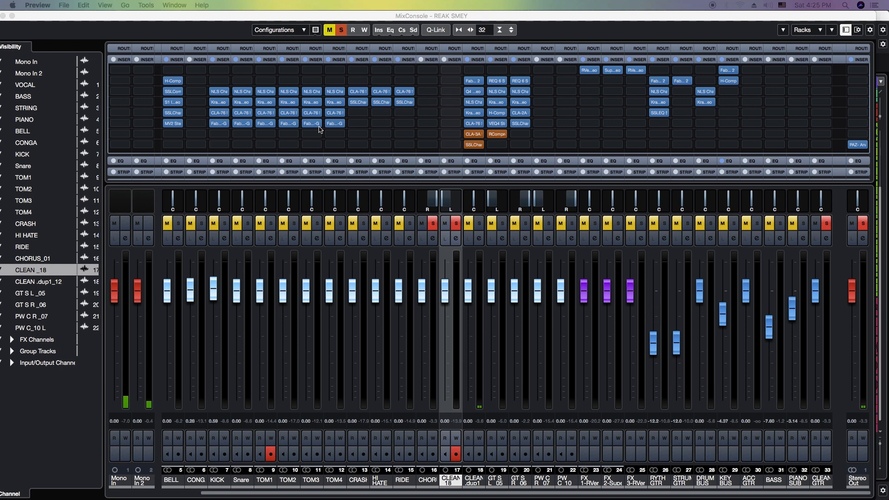
{"action": "left_click", "coordinate": [283, 17]}
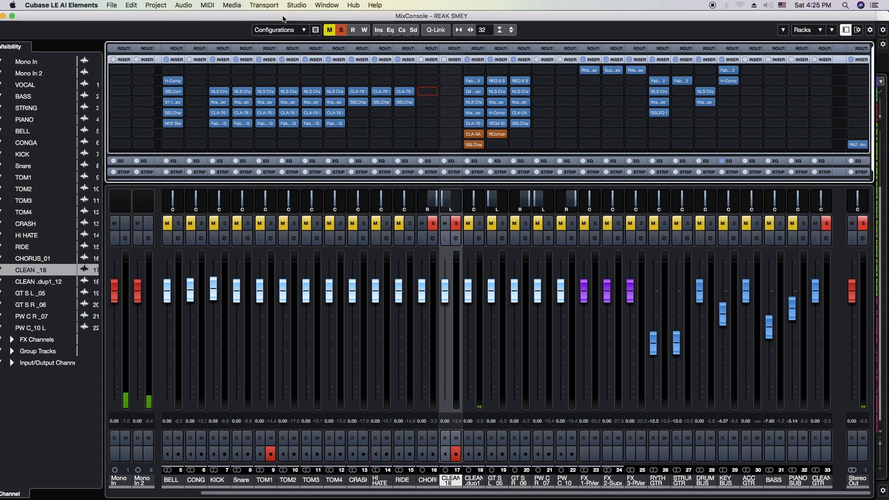
{"action": "mouse_move", "coordinate": [297, 18]}
{"action": "left_mouse_down"}
{"action": "mouse_move", "coordinate": [315, 207]}
{"action": "mouse_move", "coordinate": [328, 174]}
{"action": "mouse_move", "coordinate": [309, 14]}
{"action": "left_mouse_up"}
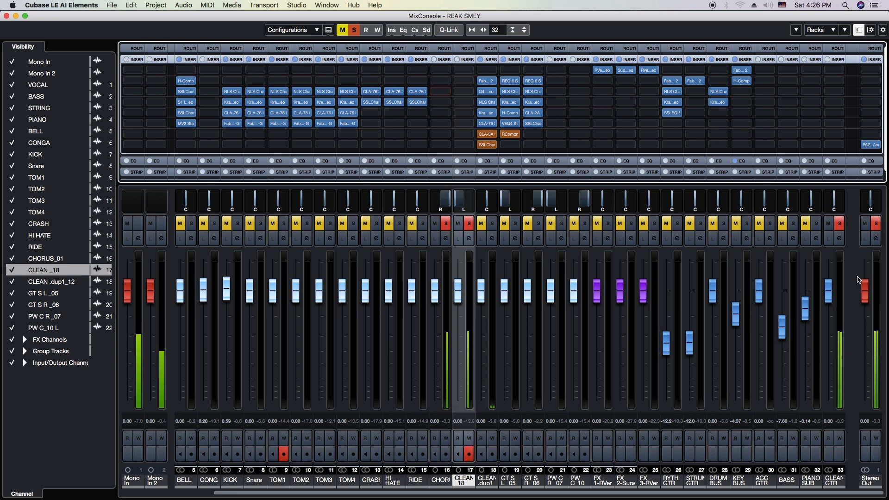
- Load the CLA Guitars Stereo plug-in in the third insert slot of the CHORUS_01 channel
{"action": "left_click", "coordinate": [447, 93]}
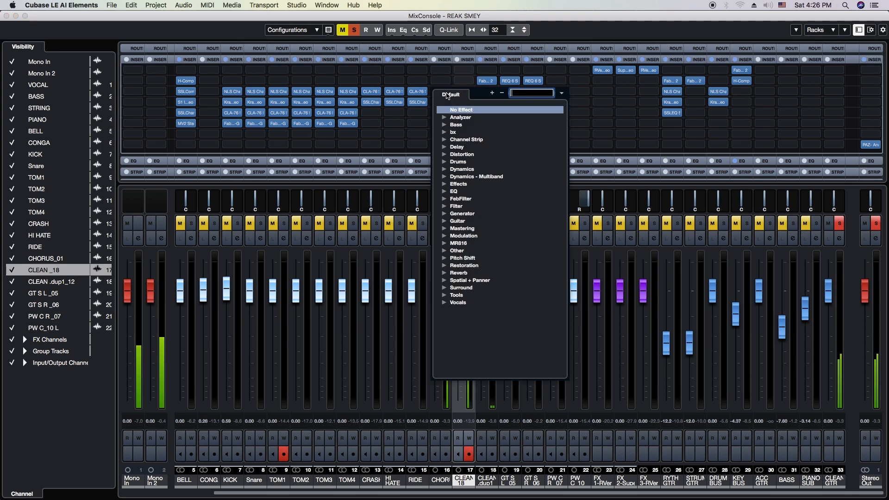
{"action": "type", "text": "cla"}
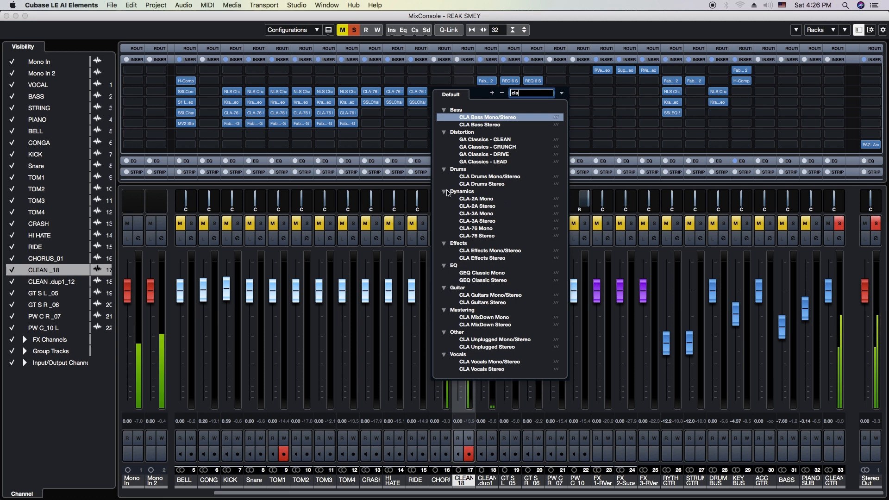
{"action": "left_click", "coordinate": [480, 303]}
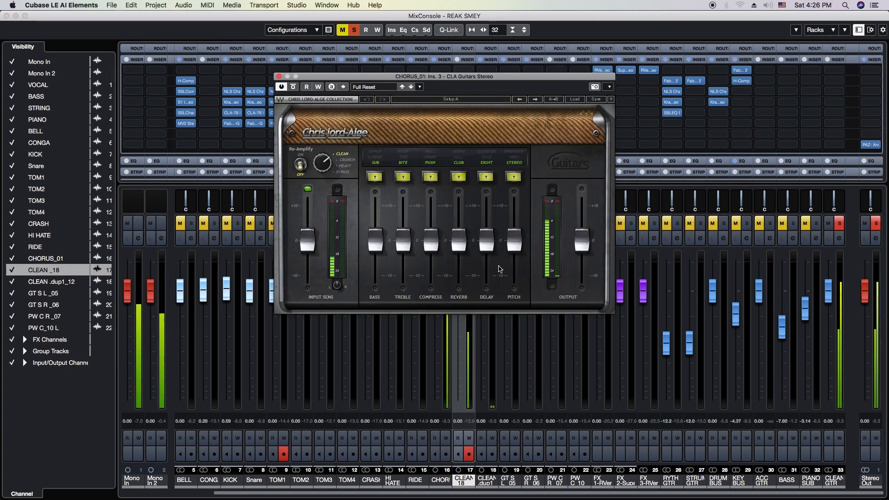
- Turn off the Delay and Pitch effects in CLA Guitars for CHORUS_01
{"action": "left_click", "coordinate": [486, 178]}
{"action": "left_click", "coordinate": [486, 177]}
{"action": "left_click", "coordinate": [486, 177]}
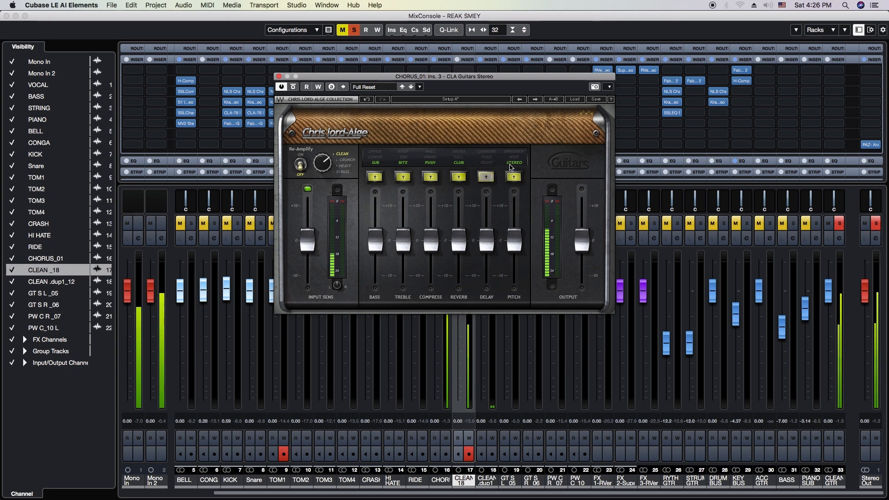
{"action": "left_click", "coordinate": [514, 177]}
{"action": "left_click", "coordinate": [514, 178]}
{"action": "left_click", "coordinate": [514, 177]}
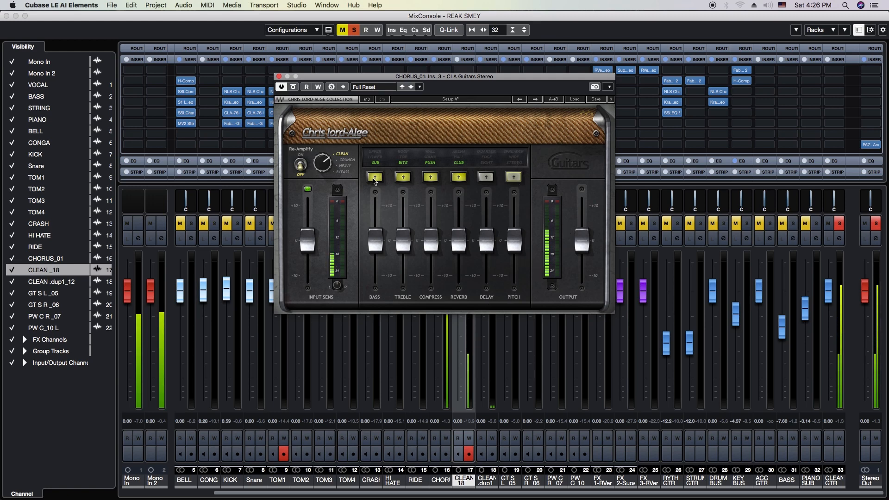
- Lower the Bass fader below zero and set the Bass mode to Lower
{"action": "left_click_drag", "start_coordinate": [381, 240], "coordinate": [379, 256]}
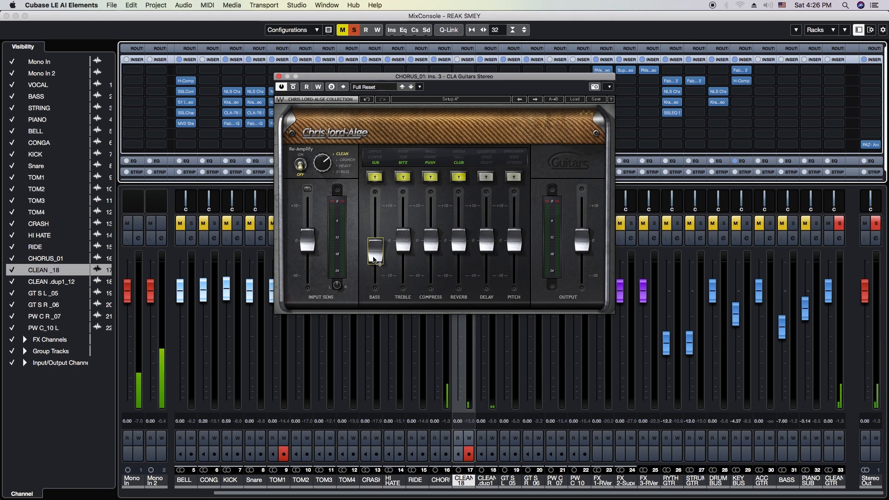
{"action": "left_click_drag", "start_coordinate": [375, 252], "coordinate": [381, 266]}
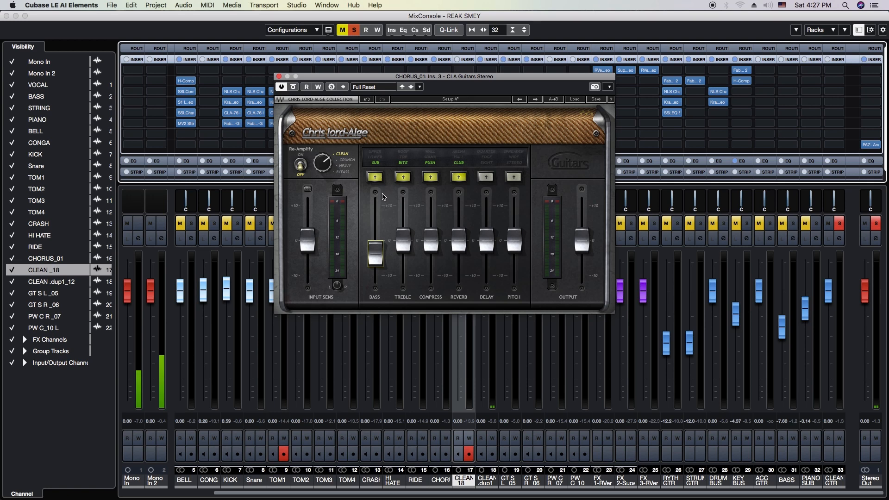
{"action": "key", "text": "r"}
{"action": "left_click", "coordinate": [378, 179]}
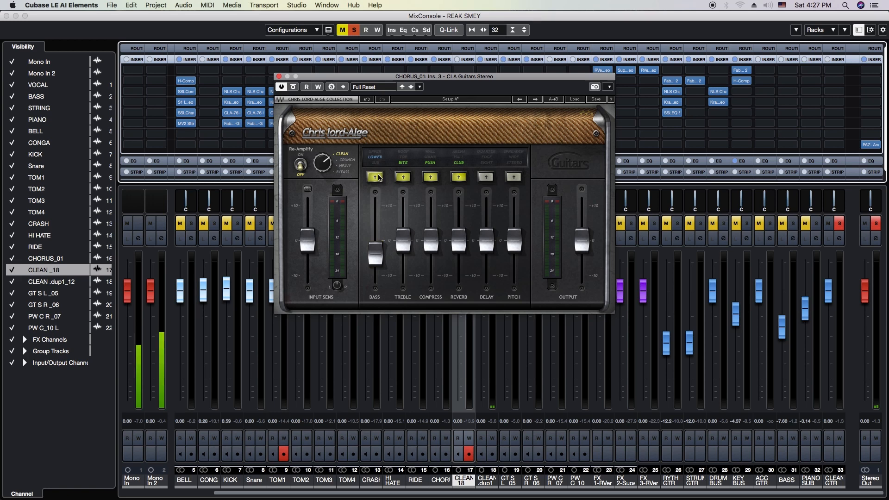
- Set the Treble mode to Top with its fader at 1.3, and lower the Compress fader slightly
{"action": "left_click", "coordinate": [405, 178]}
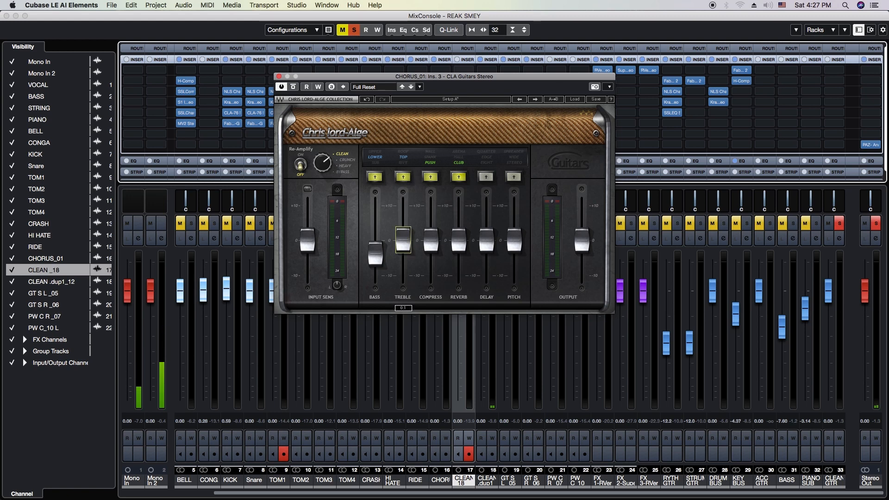
{"action": "mouse_move", "coordinate": [403, 239]}
{"action": "left_mouse_down"}
{"action": "mouse_move", "coordinate": [426, 246]}
{"action": "mouse_move", "coordinate": [412, 249]}
{"action": "left_mouse_up"}
{"action": "left_click", "coordinate": [409, 242]}
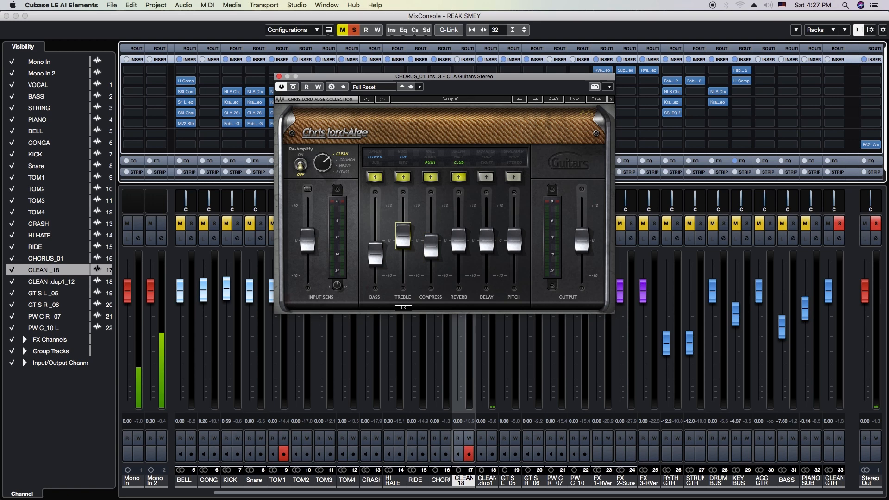
- Set the Reverb mode to Hall and lower the Reverb fader slightly below zero
{"action": "left_click", "coordinate": [458, 178]}
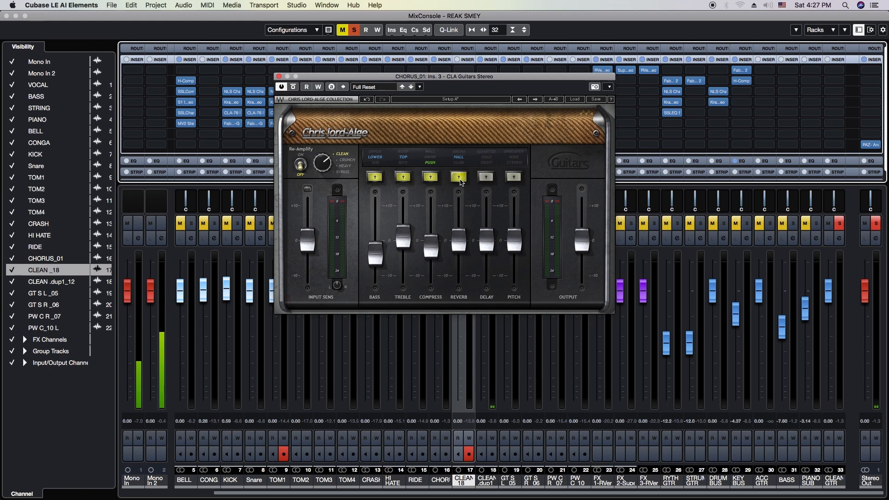
{"action": "left_click_drag", "start_coordinate": [460, 252], "coordinate": [461, 258]}
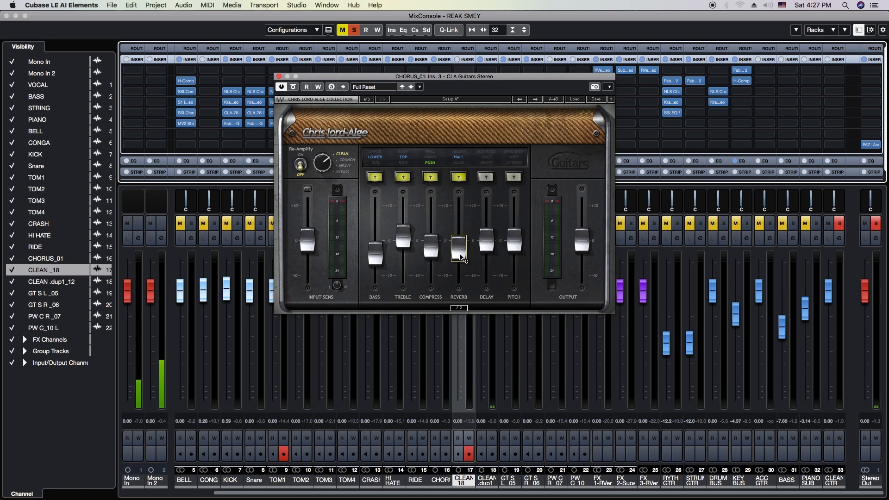
{"action": "left_click_drag", "start_coordinate": [458, 247], "coordinate": [458, 250]}
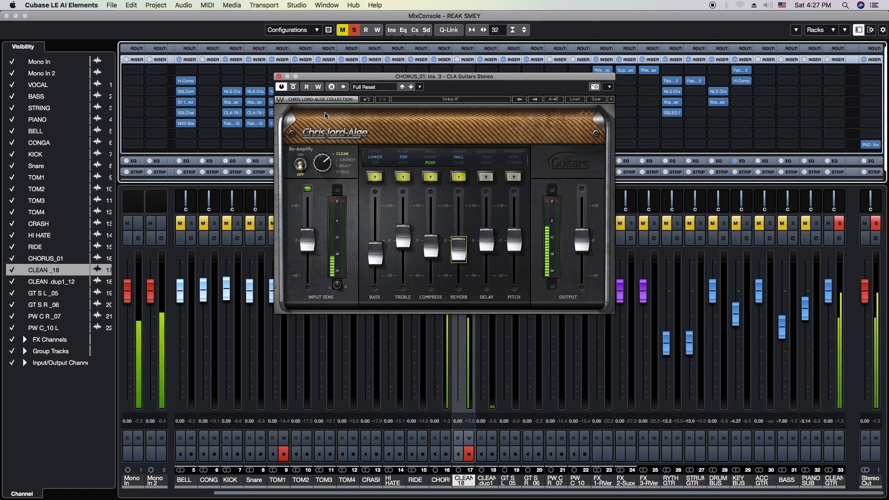
- Compare the CHORUS_01 guitar sound with CLA Guitars bypassed and active
{"action": "left_click", "coordinate": [294, 88]}
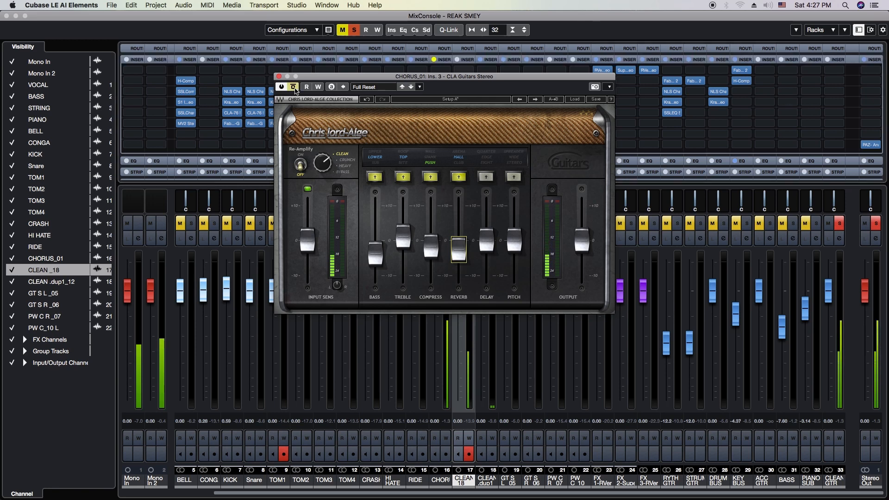
{"action": "left_click", "coordinate": [294, 88]}
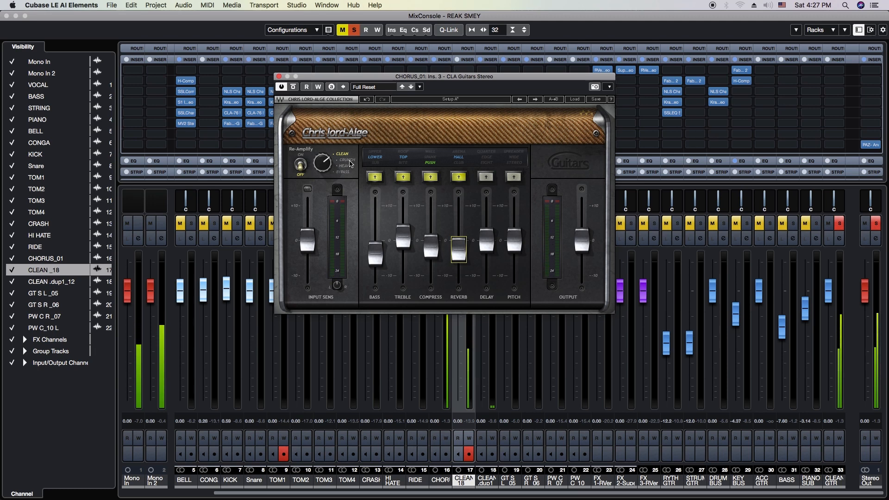
{"action": "key", "text": "r"}
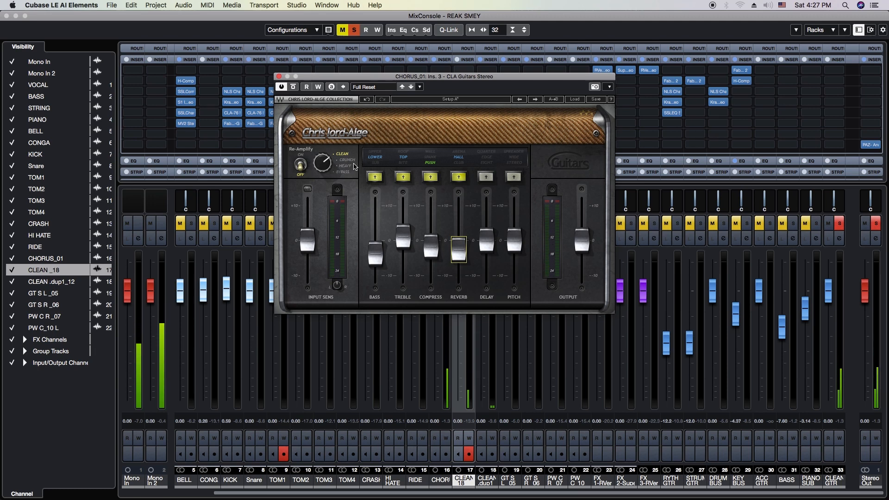
- Switch the amp type to Crunch, lower the Bass fader slightly and set the Compress fader to -2.8
{"action": "left_click", "coordinate": [354, 161]}
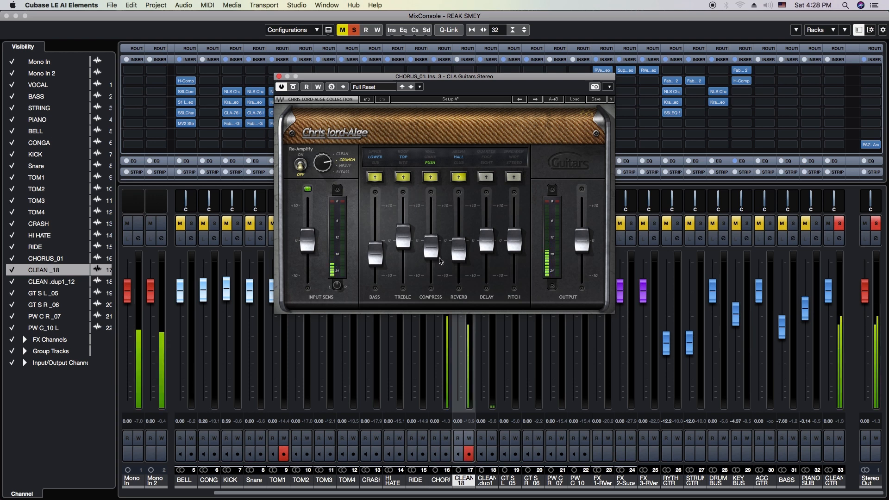
{"action": "left_click_drag", "start_coordinate": [383, 265], "coordinate": [383, 266]}
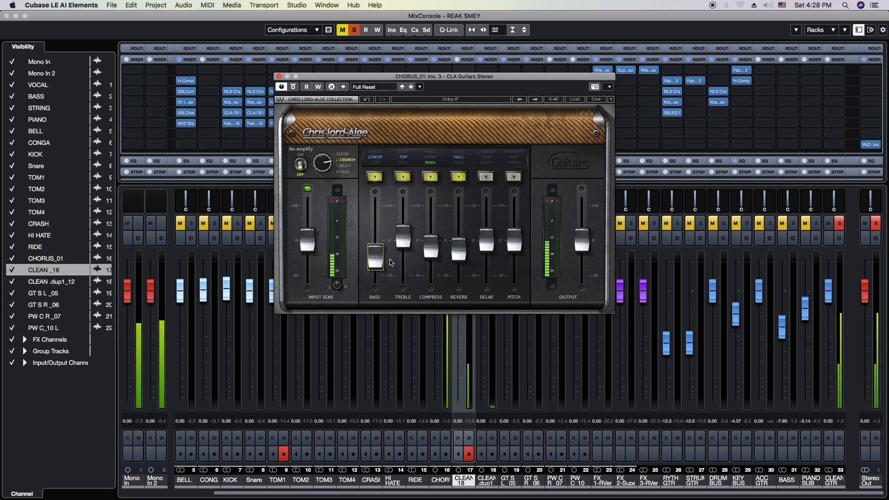
{"action": "left_click_drag", "start_coordinate": [430, 246], "coordinate": [430, 249]}
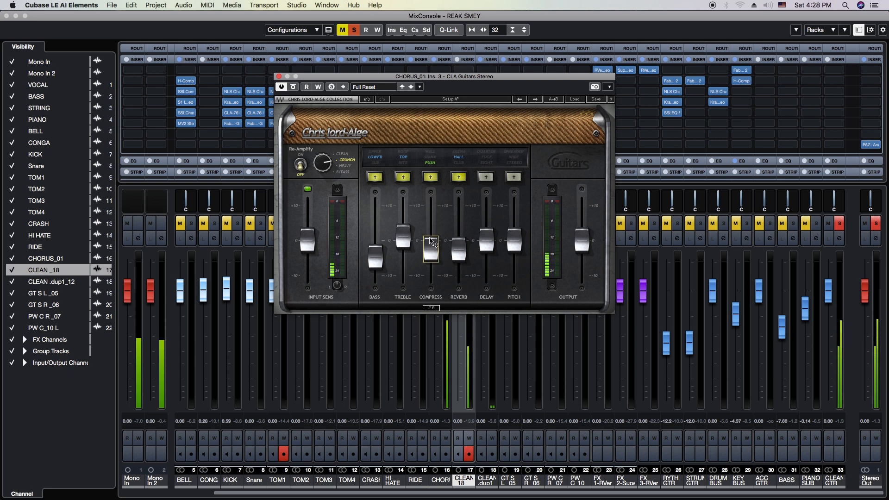
- Check the Crunch setting against the bypassed signal and close the CLA Guitars window
{"action": "left_click", "coordinate": [292, 89]}
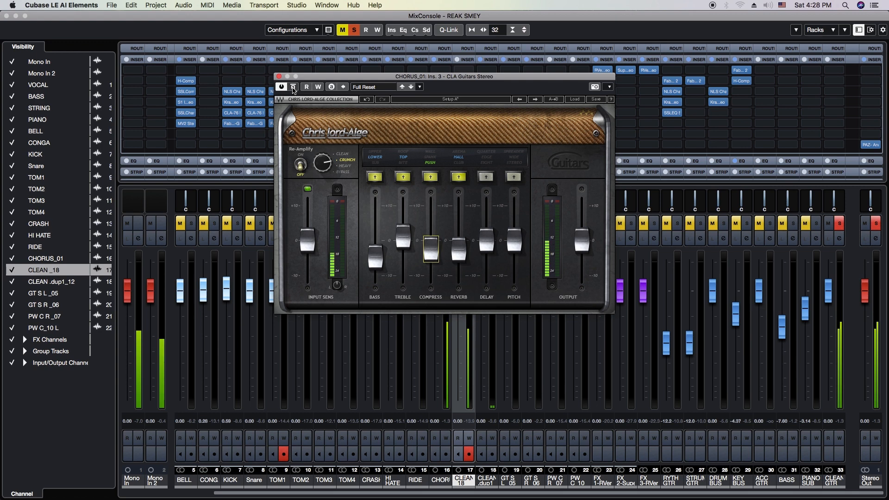
{"action": "left_click", "coordinate": [294, 91]}
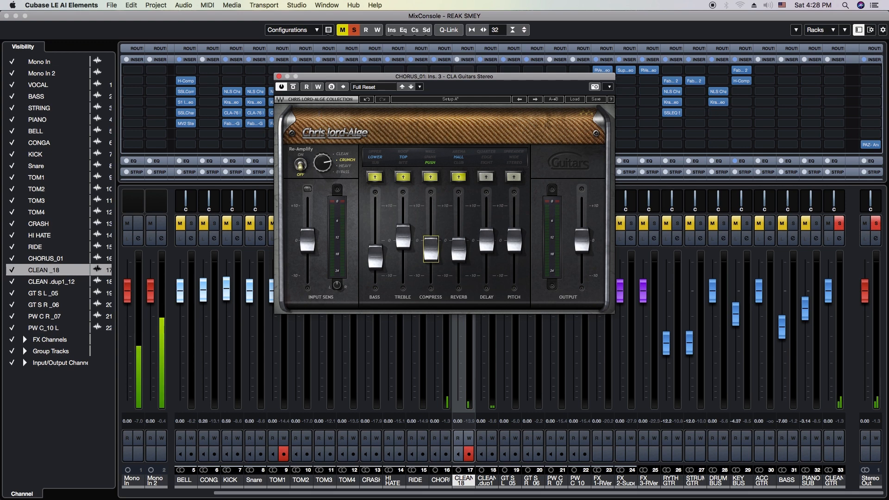
{"action": "key", "text": "super+w"}
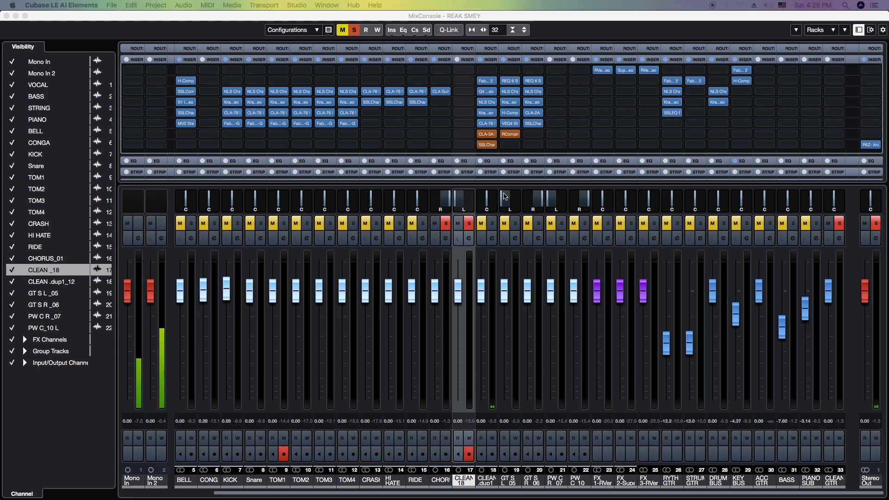
{"action": "left_click", "coordinate": [443, 106]}
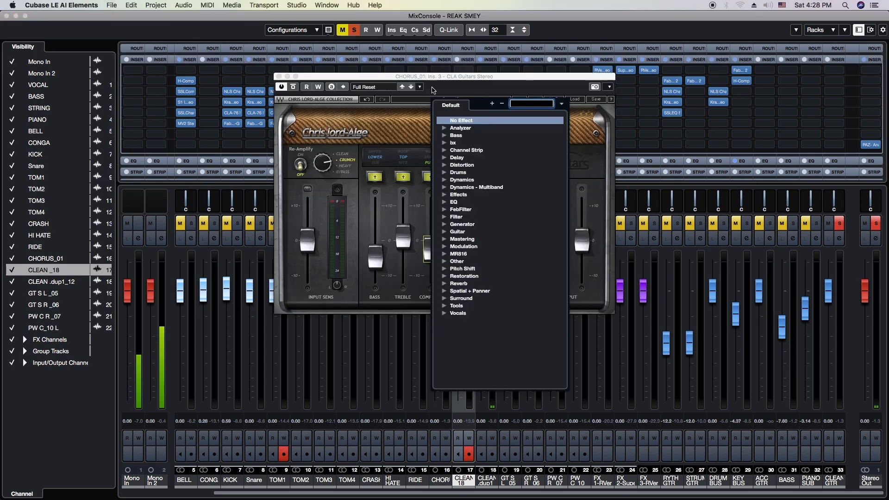
{"action": "left_click", "coordinate": [279, 77]}
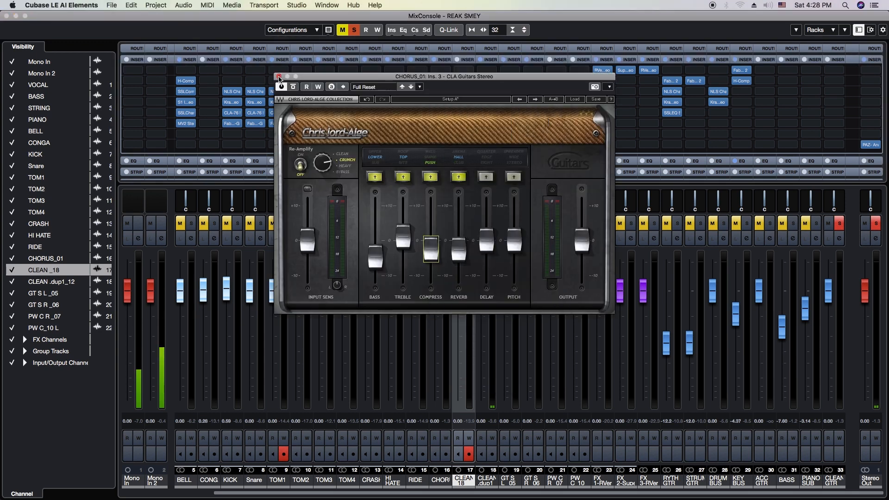
{"action": "left_click", "coordinate": [278, 76]}
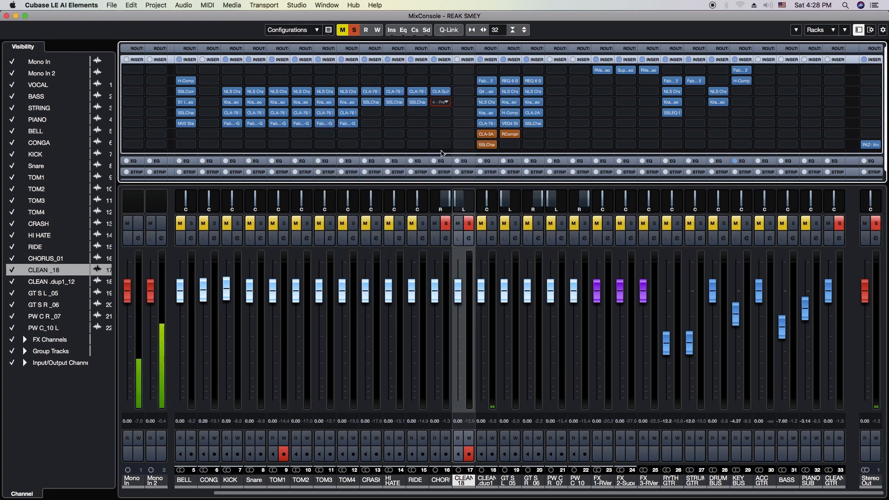
- Insert EKramer GT Stereo in the fourth insert slot of the CHORUS_01 channel and move its window clear of the inserts
{"action": "left_click", "coordinate": [447, 103]}
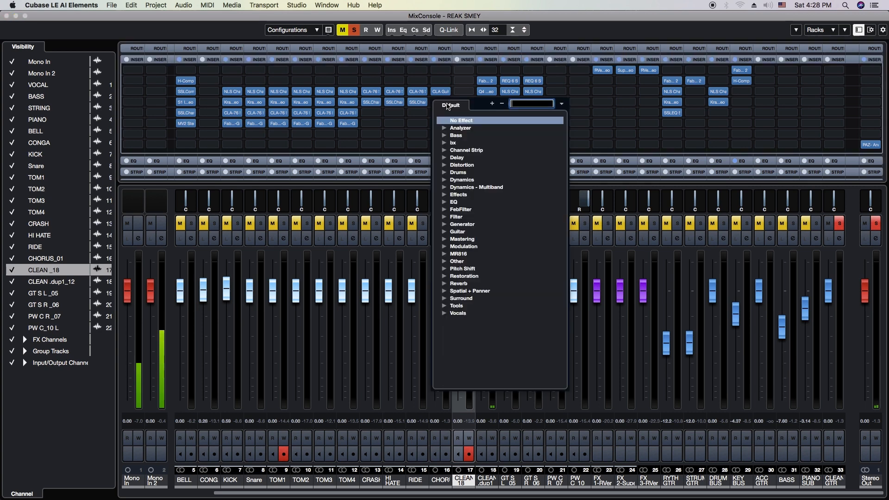
{"action": "type", "text": "kra"}
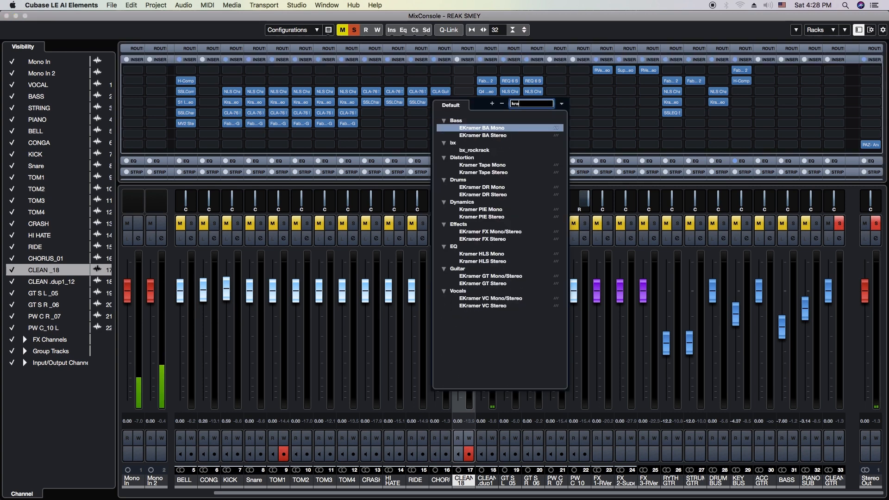
{"action": "type", "text": "m"}
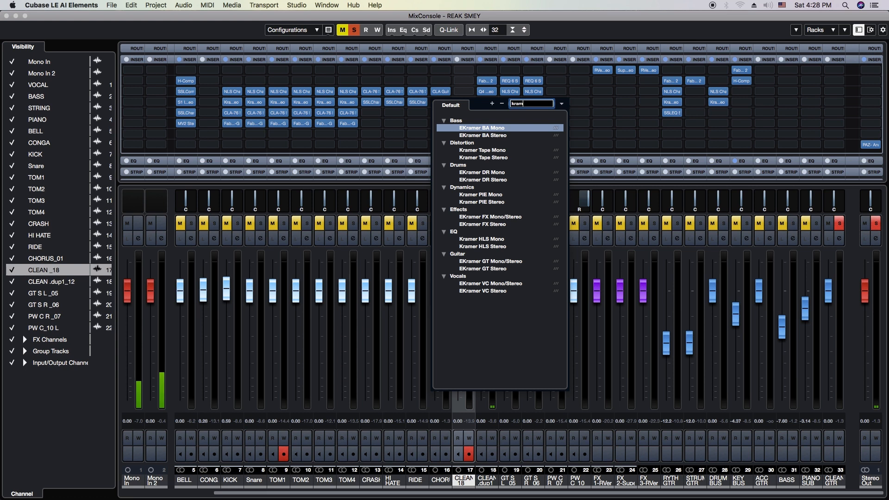
{"action": "left_click", "coordinate": [493, 269]}
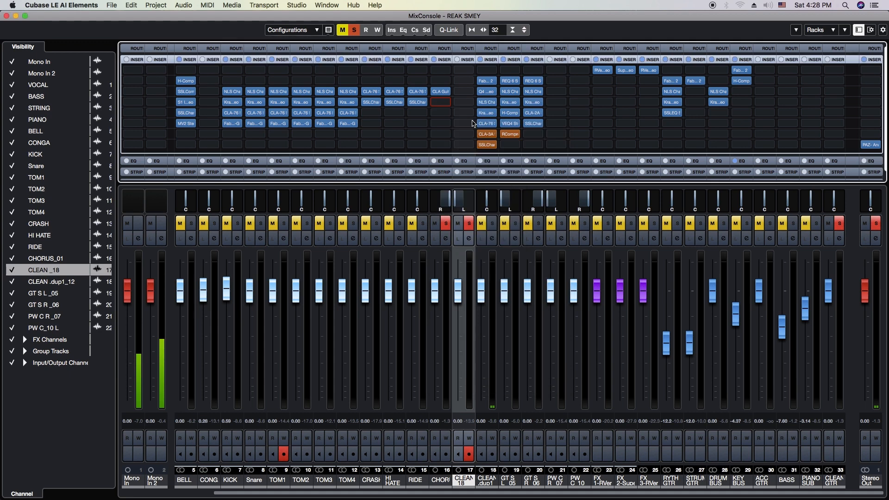
{"action": "left_click_drag", "start_coordinate": [456, 84], "coordinate": [456, 135]}
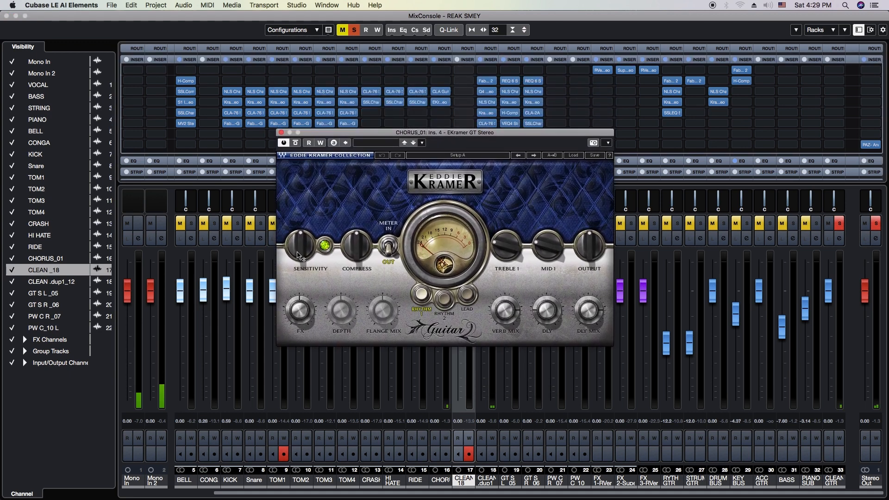
- Raise the Sensitivity knob and adjust the Compress knob in EKramer GT
{"action": "left_click_drag", "start_coordinate": [300, 246], "coordinate": [300, 236]}
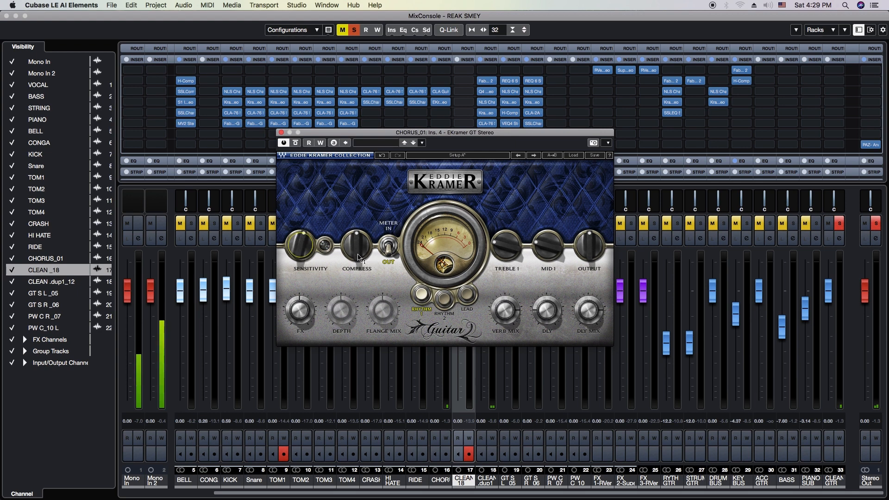
{"action": "left_click", "coordinate": [300, 246]}
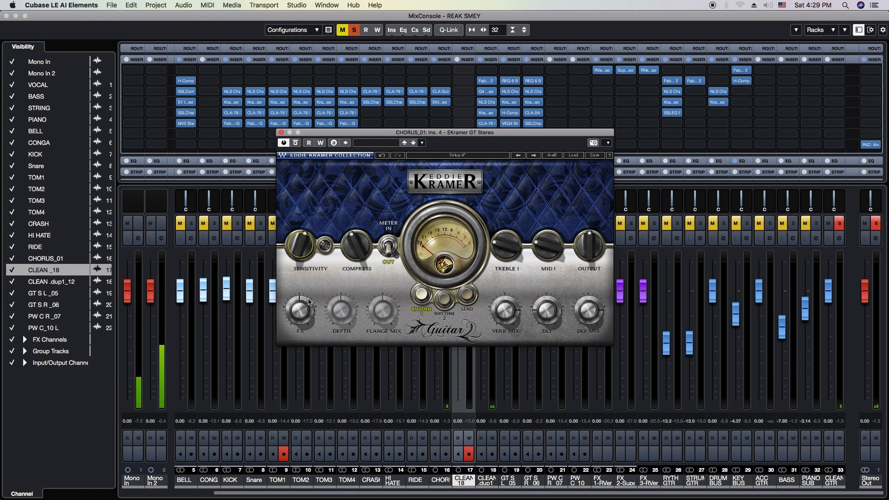
- Go over the reverb and delay knobs, and adjust the Mid and Treble knobs in EKramer GT
{"action": "left_click", "coordinate": [504, 316]}
{"action": "left_click_drag", "start_coordinate": [505, 317], "coordinate": [504, 327]}
{"action": "left_click", "coordinate": [547, 311]}
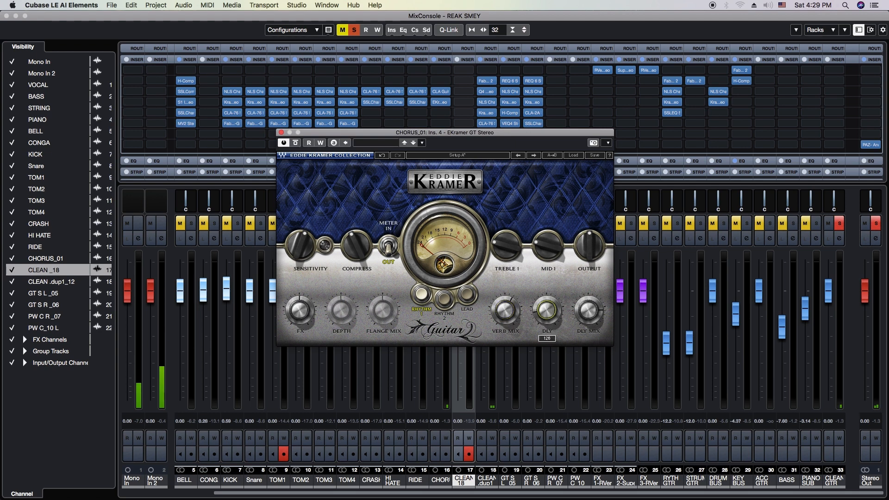
{"action": "left_click_drag", "start_coordinate": [547, 311], "coordinate": [544, 322]}
{"action": "left_click", "coordinate": [595, 318]}
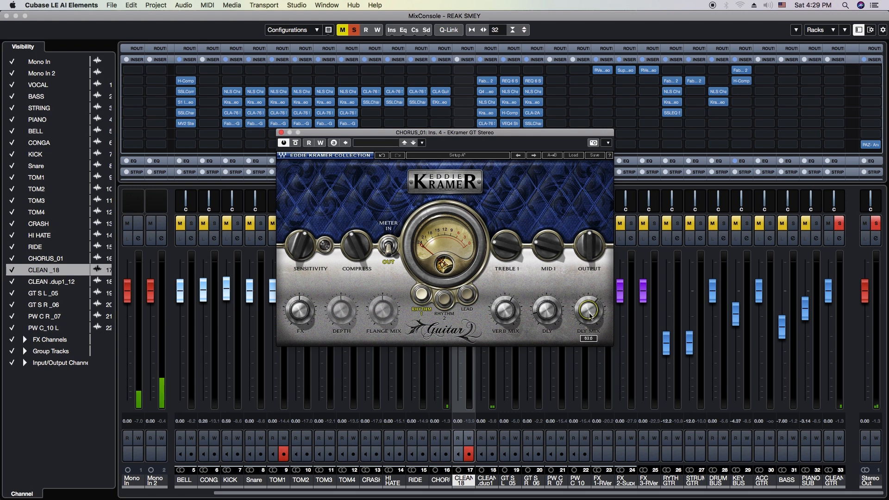
{"action": "mouse_move", "coordinate": [550, 247]}
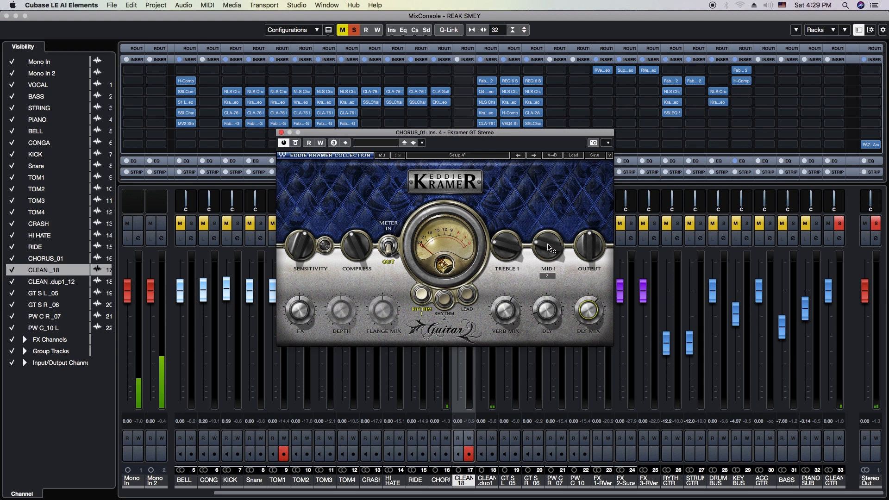
{"action": "mouse_move", "coordinate": [549, 247]}
{"action": "left_mouse_down"}
{"action": "mouse_move", "coordinate": [550, 232]}
{"action": "mouse_move", "coordinate": [519, 242]}
{"action": "mouse_move", "coordinate": [551, 257]}
{"action": "left_mouse_up"}
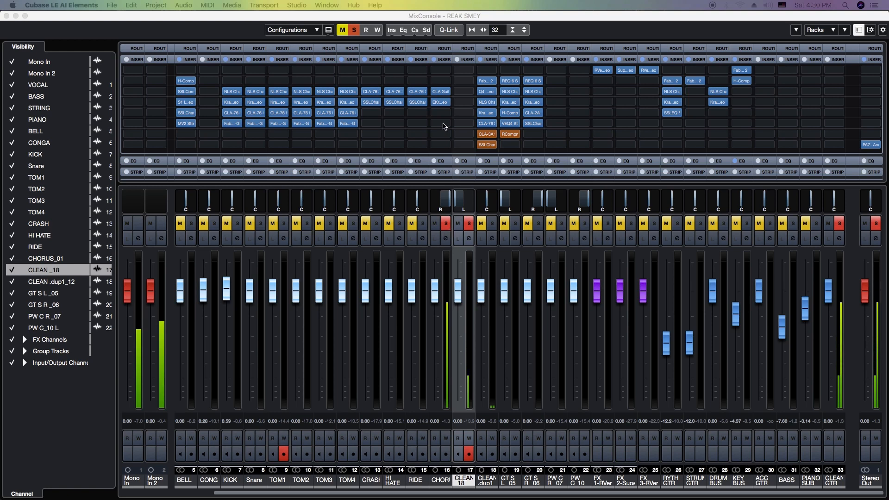
- Compare CHORUS_01 with its inserts bypassed and active, and close the EKramer GT window
{"action": "left_click", "coordinate": [441, 102]}
{"action": "left_click", "coordinate": [434, 59]}
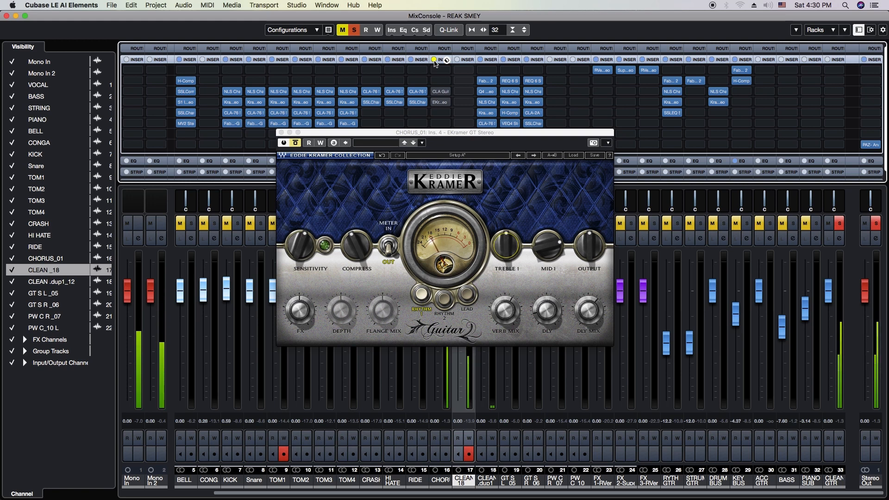
{"action": "left_click", "coordinate": [435, 61]}
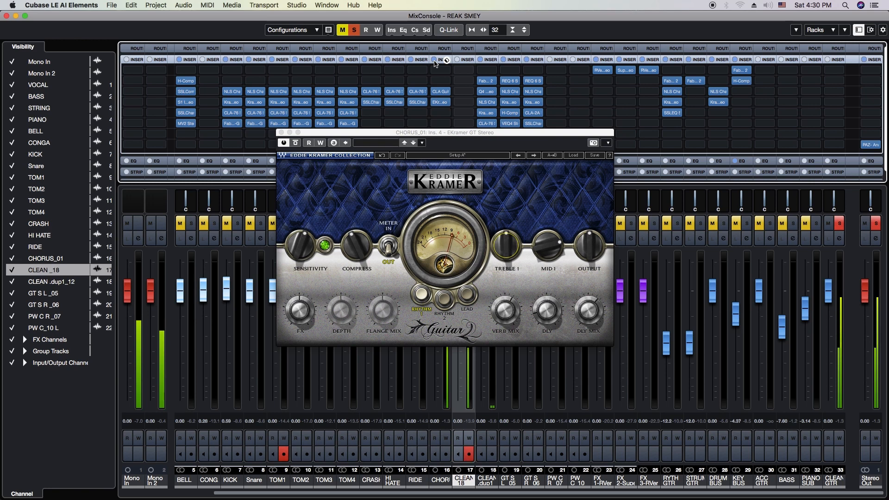
{"action": "left_click_drag", "start_coordinate": [422, 133], "coordinate": [440, 138]}
{"action": "left_click", "coordinate": [299, 138]}
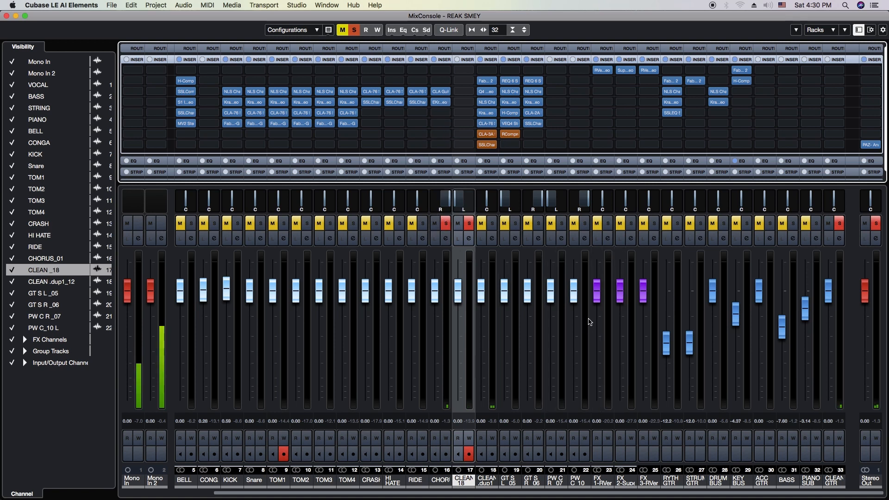
- Insert JJP-Guitars Stereo in the fifth insert slot of CHORUS_01 and move its window below the insert rack
{"action": "left_click", "coordinate": [448, 113]}
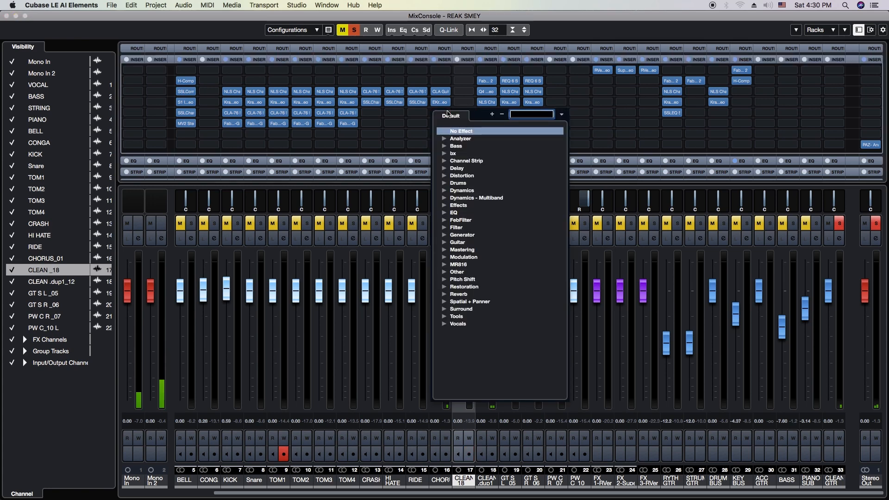
{"action": "type", "text": "jjp"}
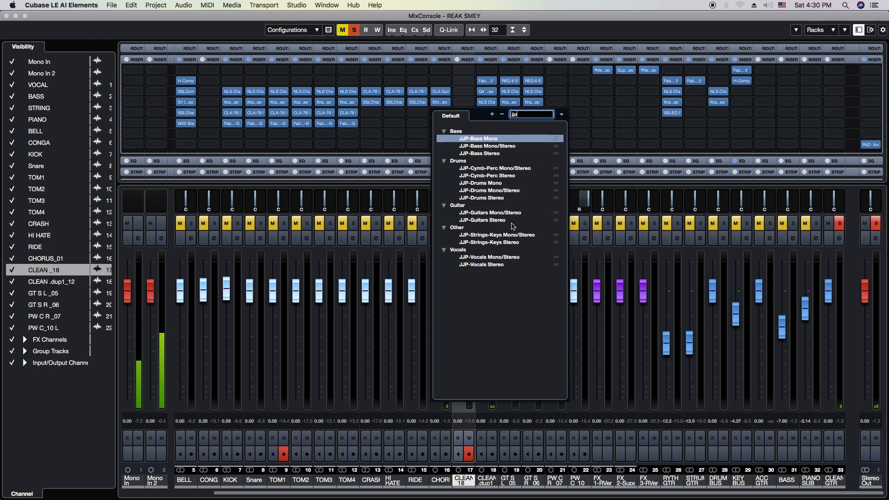
{"action": "double_click", "coordinate": [496, 221]}
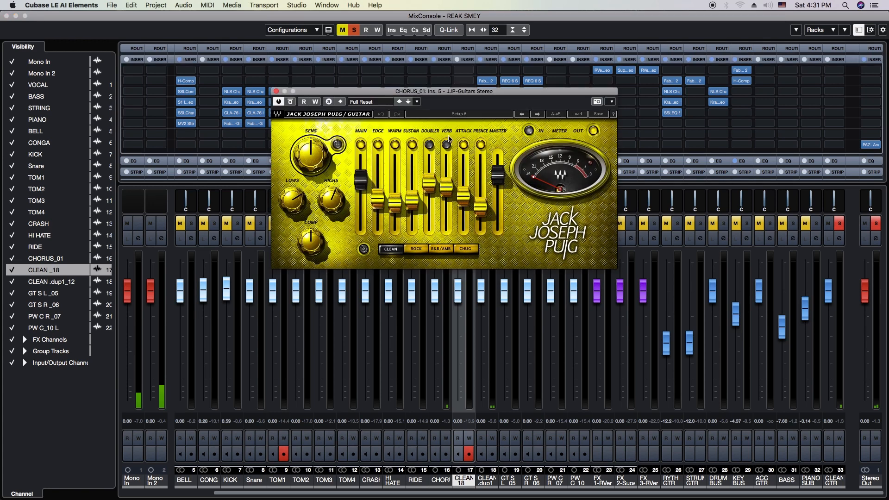
{"action": "left_click_drag", "start_coordinate": [395, 95], "coordinate": [434, 210]}
- Raise Sens in JJP-Guitars, switch Edge off with its fader lowered, and raise the Warm fader slightly
{"action": "left_click_drag", "start_coordinate": [359, 284], "coordinate": [359, 266]}
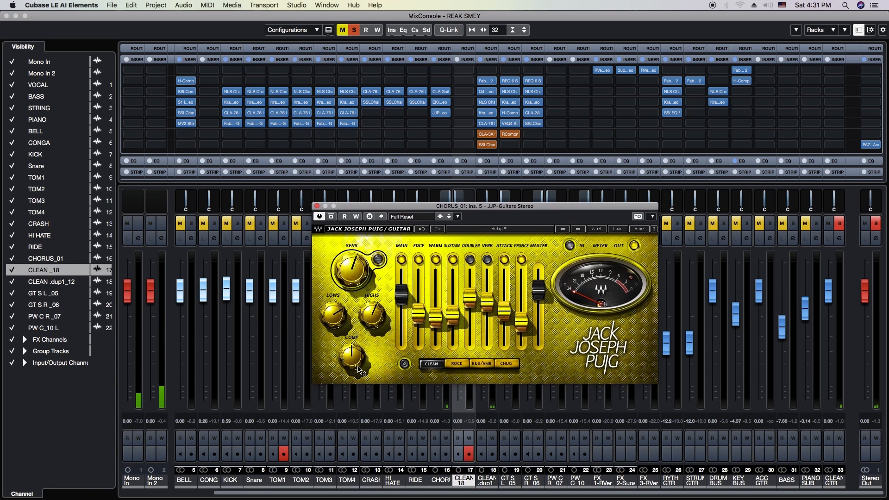
{"action": "left_click_drag", "start_coordinate": [342, 320], "coordinate": [341, 319]}
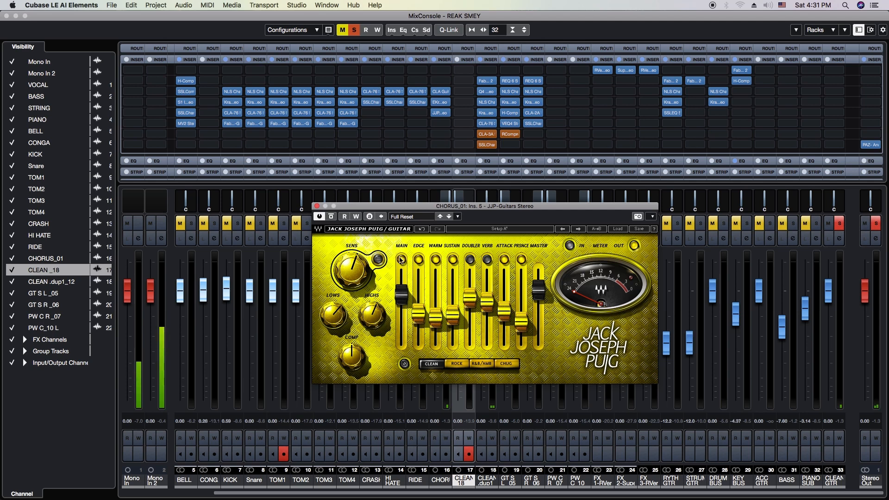
{"action": "left_click", "coordinate": [418, 260]}
{"action": "left_click_drag", "start_coordinate": [421, 313], "coordinate": [420, 320]}
{"action": "left_click_drag", "start_coordinate": [418, 314], "coordinate": [437, 317]}
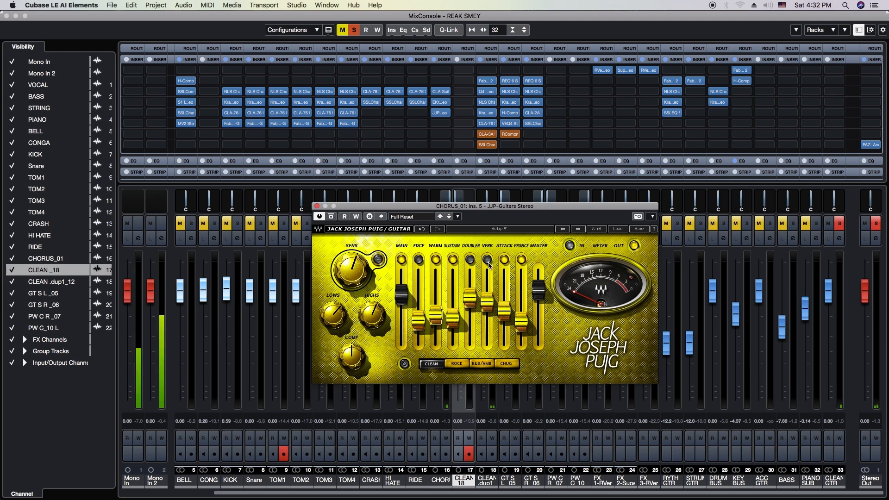
- Switch Verb on, lower the Attack fader to -19.5 and raise the Presence fader slightly, keeping the Clean type
{"action": "mouse_move", "coordinate": [487, 307]}
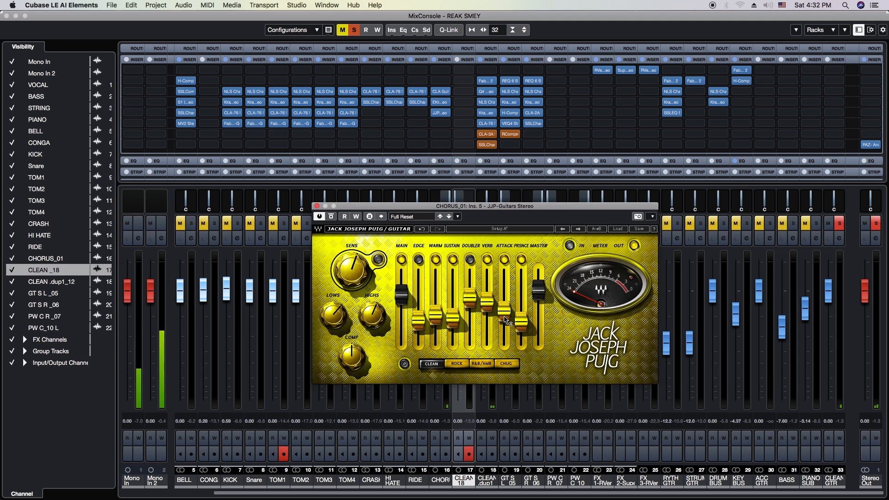
{"action": "mouse_move", "coordinate": [505, 319]}
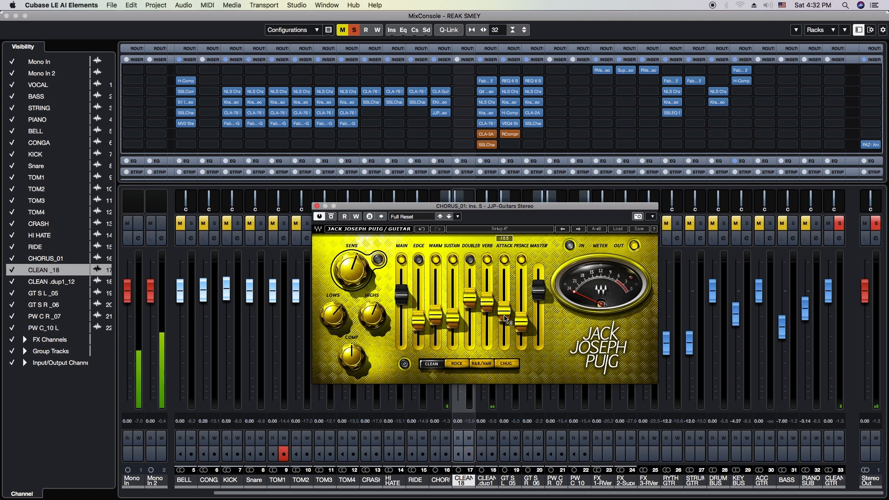
{"action": "left_click_drag", "start_coordinate": [506, 319], "coordinate": [506, 324]}
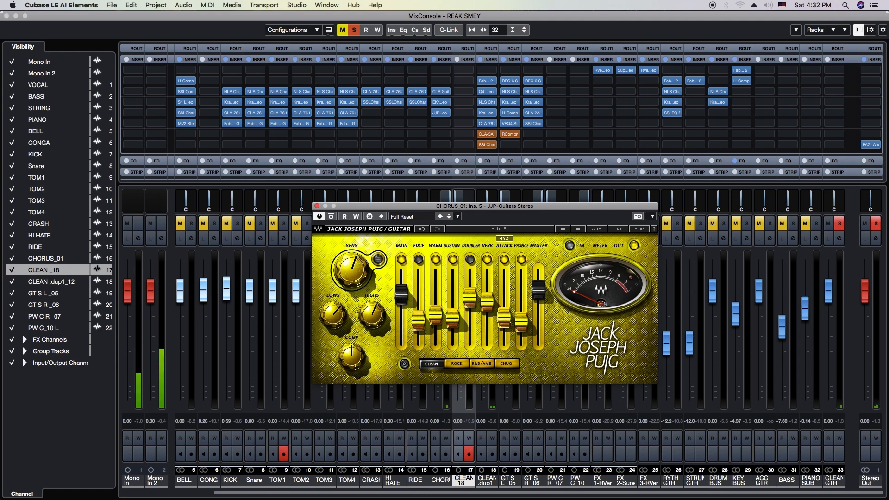
{"action": "left_click_drag", "start_coordinate": [506, 324], "coordinate": [521, 314]}
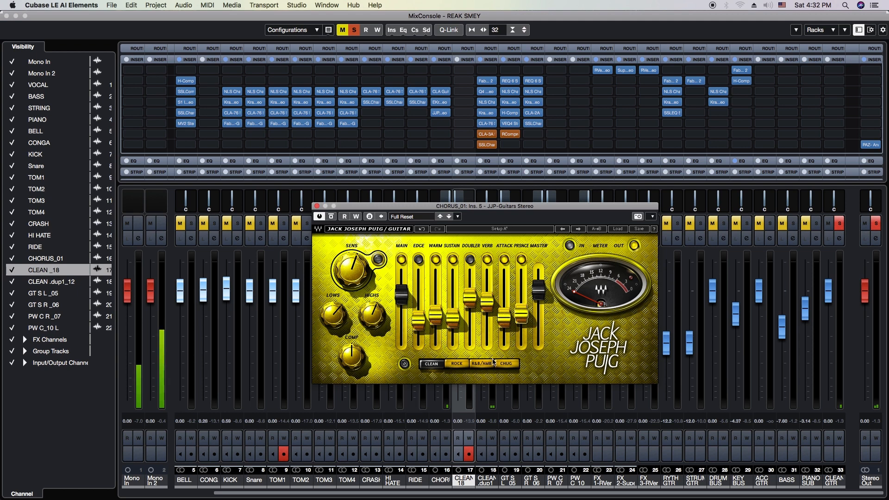
{"action": "left_click", "coordinate": [431, 373]}
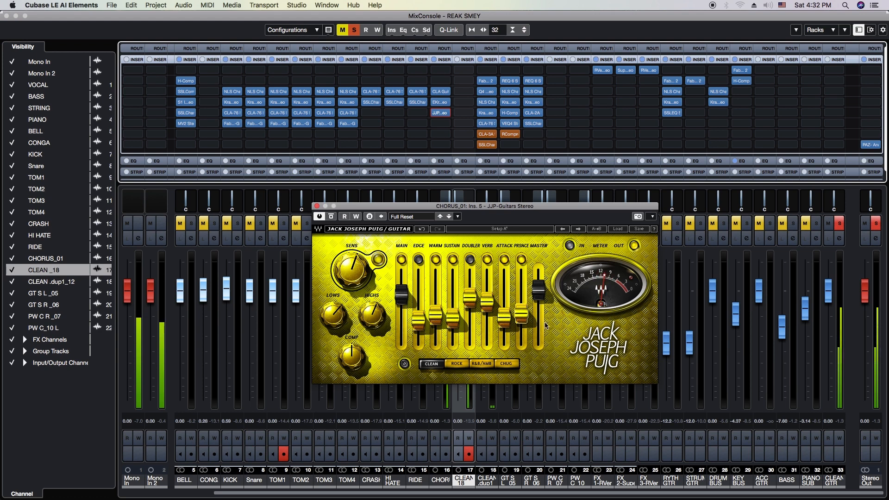
- Lower the Master and Sustain faders slightly, nudge Warm up, and close the JJP-Guitars window
{"action": "left_click_drag", "start_coordinate": [538, 297], "coordinate": [537, 310]}
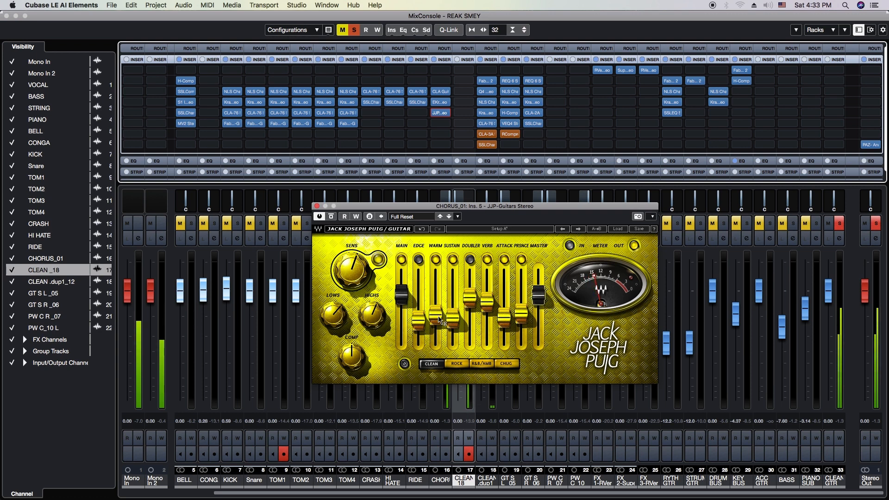
{"action": "left_click_drag", "start_coordinate": [458, 328], "coordinate": [438, 309]}
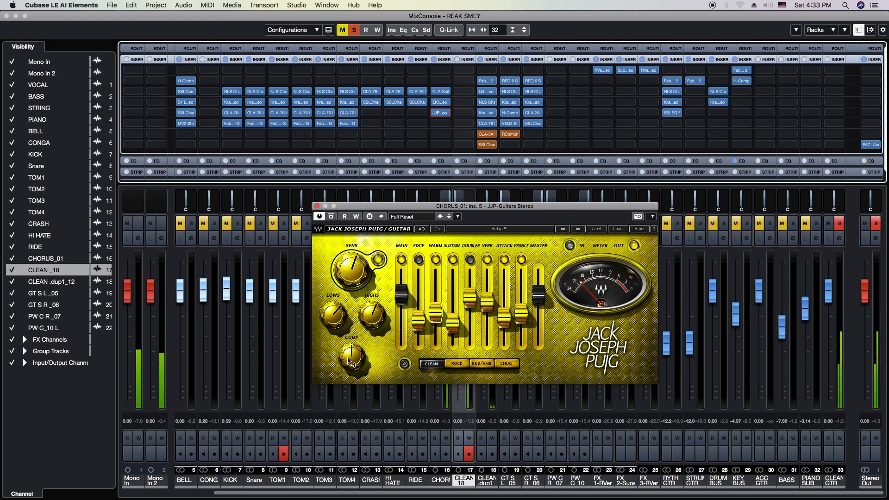
{"action": "left_click_drag", "start_coordinate": [375, 319], "coordinate": [380, 330]}
{"action": "left_click_drag", "start_coordinate": [543, 300], "coordinate": [543, 297]}
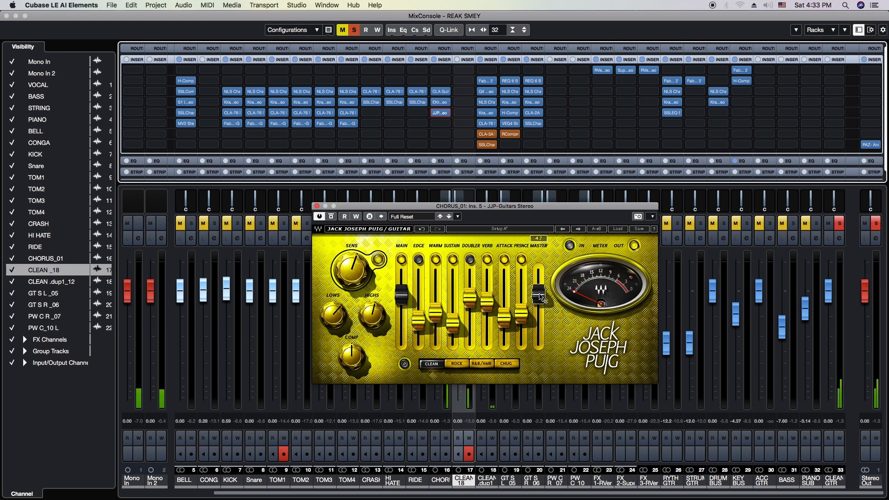
{"action": "left_click", "coordinate": [317, 206]}
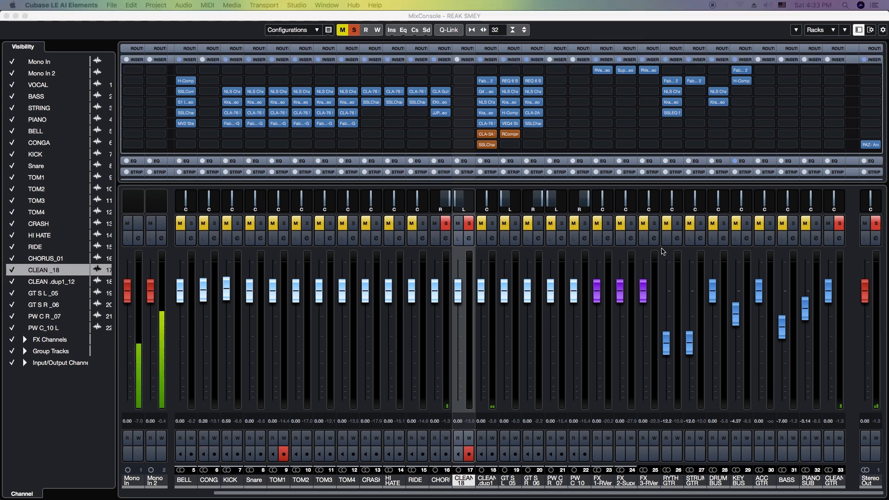
- Insert Maserati GTi Stereo in the sixth insert slot of CHORUS_01
{"action": "left_click", "coordinate": [445, 125]}
{"action": "left_click", "coordinate": [445, 125]}
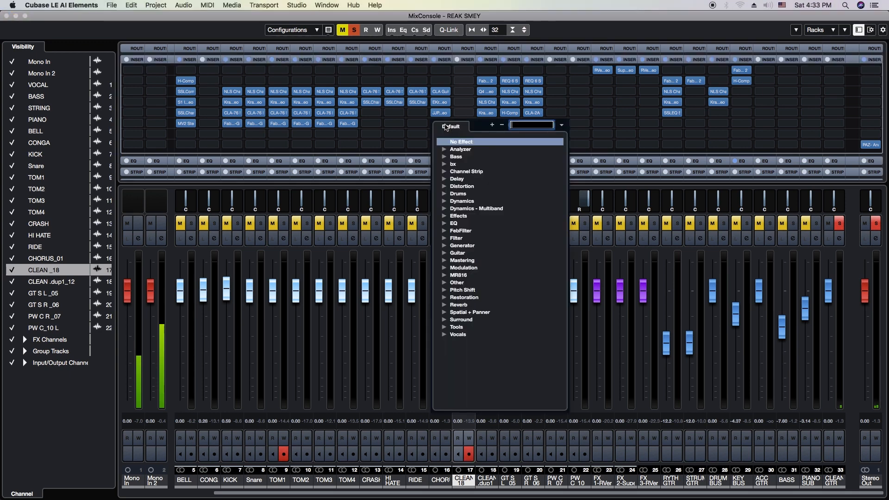
{"action": "type", "text": "maser"}
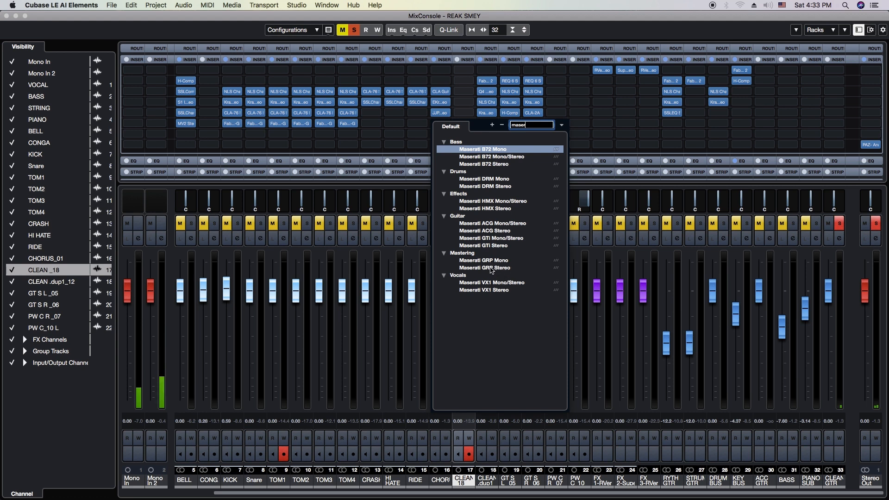
{"action": "left_click", "coordinate": [504, 245]}
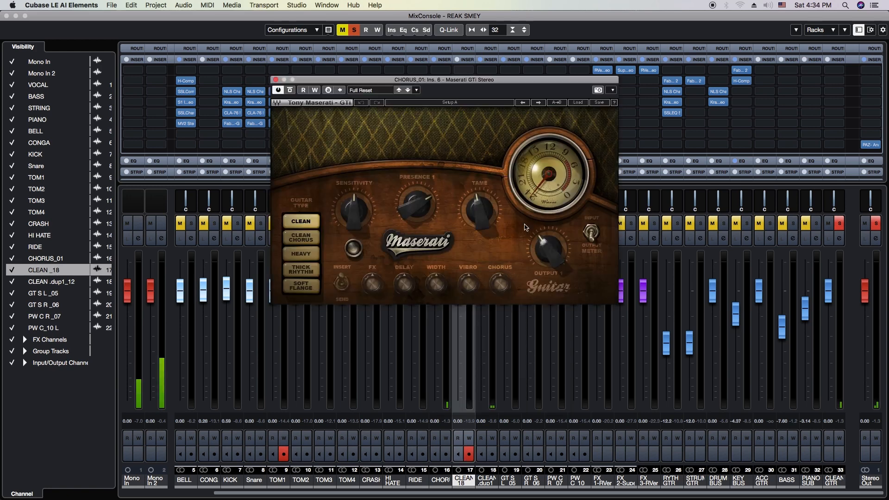
- Set the Maserati GTi guitar type to Heavy, lower Presence to near the middle and raise Sensitivity slightly
{"action": "left_click", "coordinate": [305, 253]}
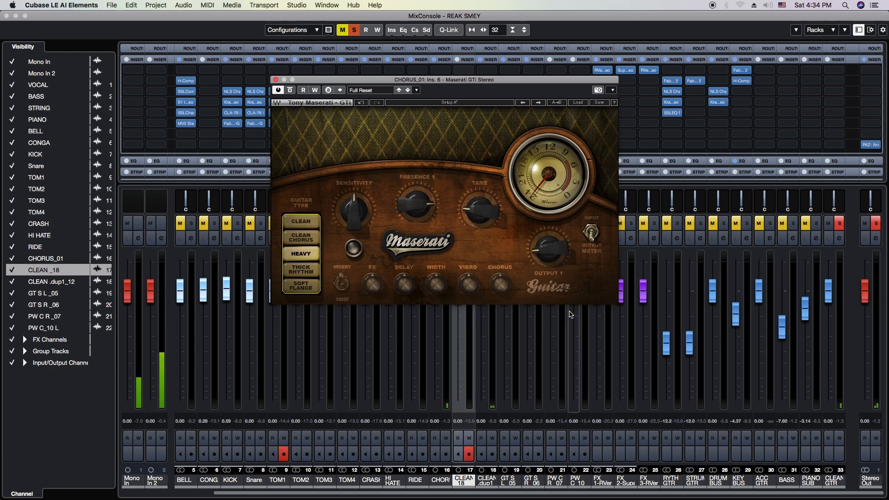
{"action": "mouse_move", "coordinate": [416, 204]}
{"action": "scroll", "coordinate": [417, 204], "scroll_direction": "down", "scroll_amount": 5}
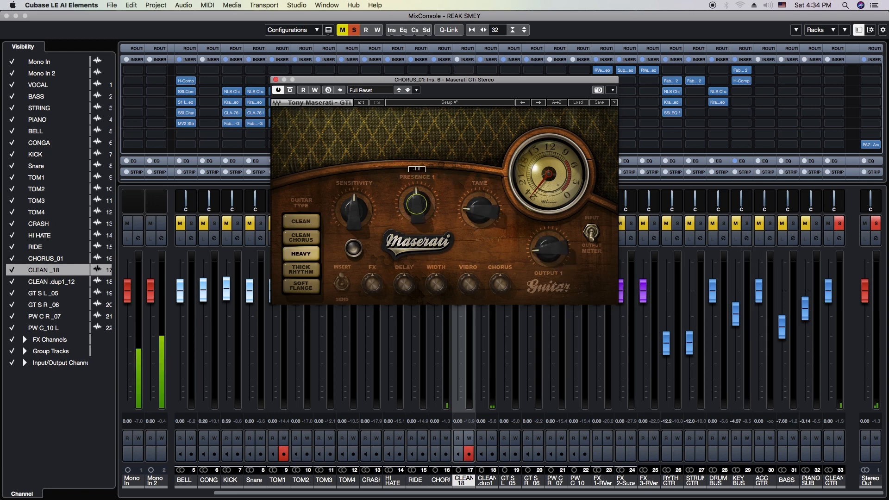
{"action": "scroll", "coordinate": [416, 204], "scroll_direction": "up", "scroll_amount": 1}
{"action": "mouse_move", "coordinate": [353, 211]}
{"action": "scroll", "coordinate": [353, 211], "scroll_direction": "up", "scroll_amount": 3}
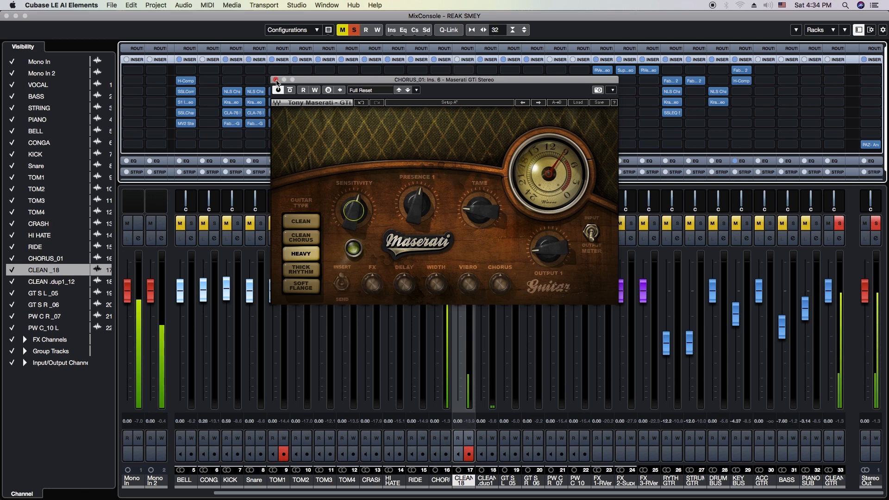
- Close the Maserati GTi window and take CLEAN_18 out of solo so CHORUS_01 plays alone
{"action": "left_click", "coordinate": [276, 80]}
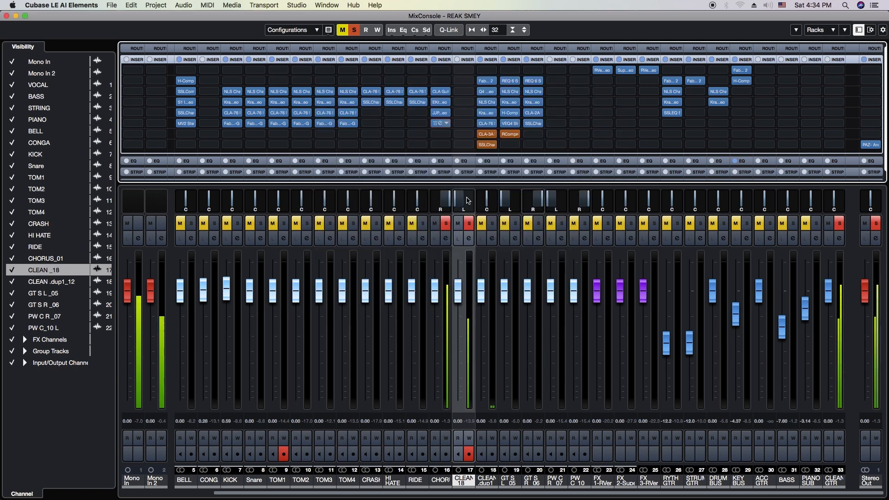
{"action": "key", "text": "r"}
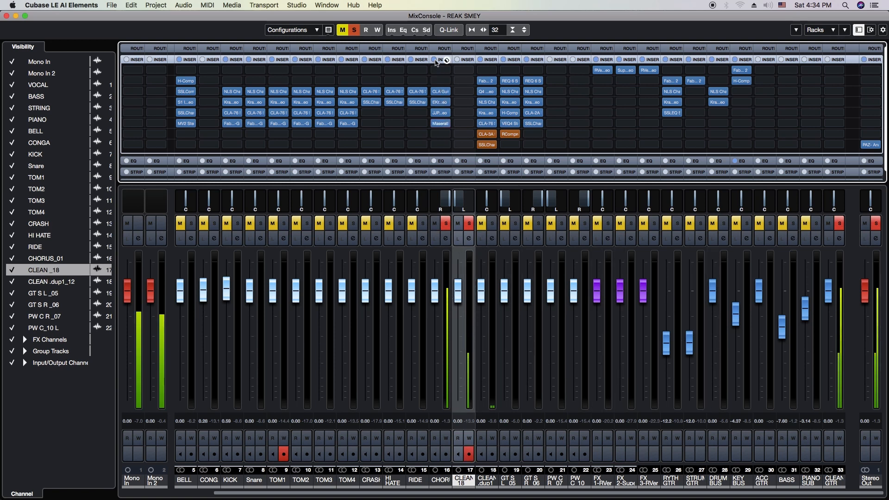
{"action": "left_click", "coordinate": [457, 223]}
{"action": "left_click", "coordinate": [468, 224]}
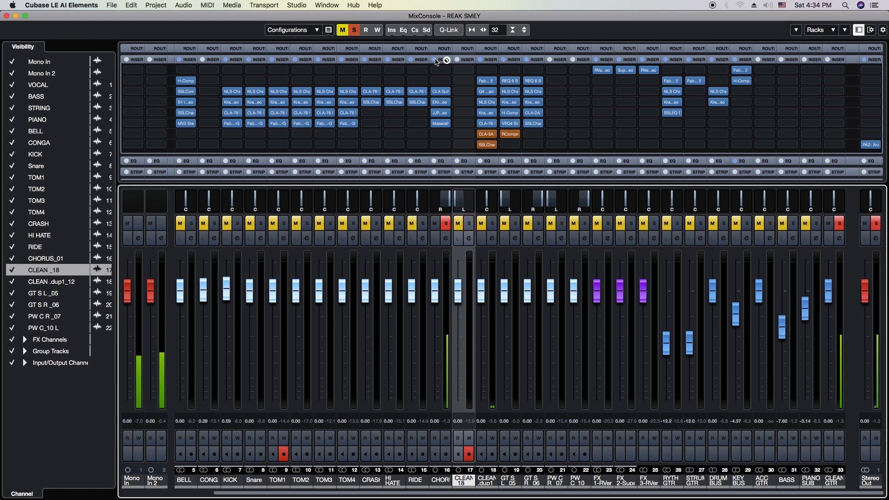
- Compare CHORUS_01 with and without processing by bypassing and re-enabling its inserts
{"action": "key", "text": "r"}
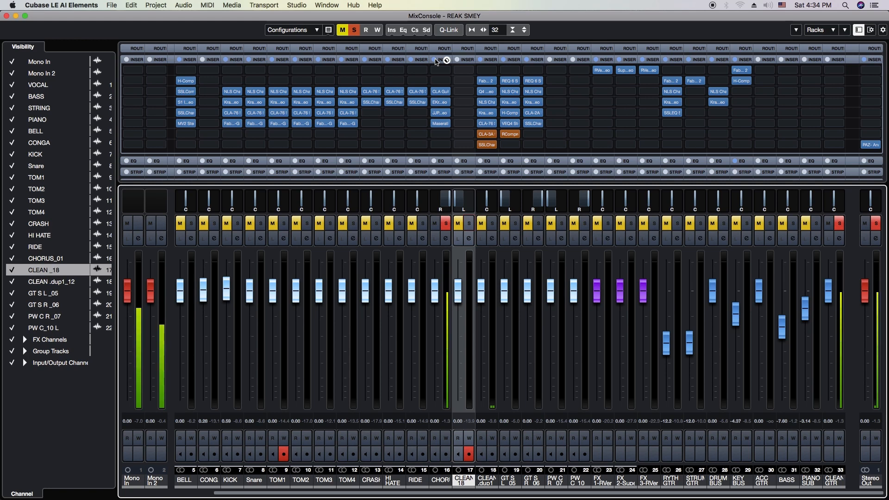
{"action": "left_click", "coordinate": [435, 59]}
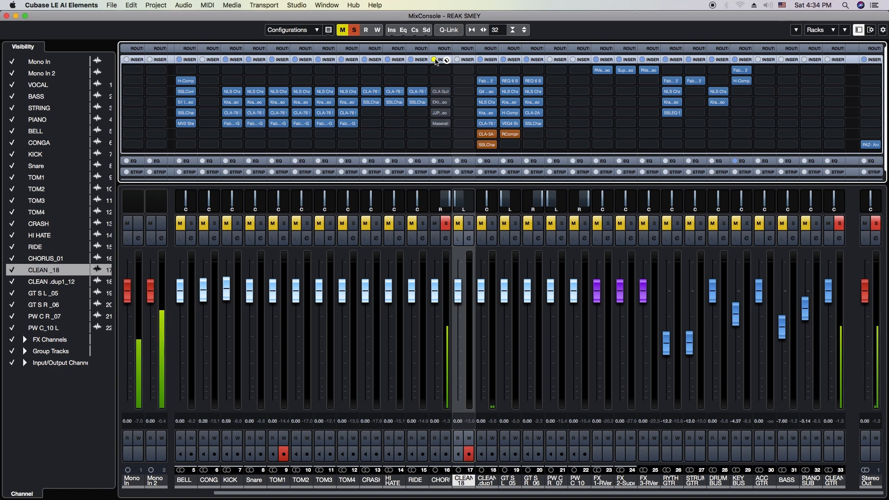
{"action": "left_click", "coordinate": [435, 59]}
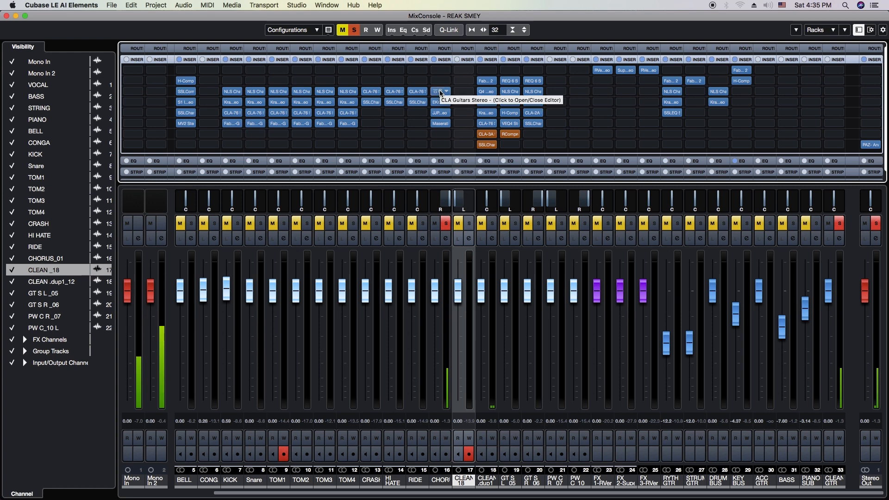
- Copy the four guitar plug-ins from CHORUS_01 to the matching insert slots of CLEAN_18 and solo CLEAN_18 again
{"action": "mouse_move", "coordinate": [440, 93]}
{"action": "left_mouse_down"}
{"action": "mouse_move", "coordinate": [460, 93]}
{"action": "mouse_move", "coordinate": [459, 123]}
{"action": "mouse_move", "coordinate": [440, 105]}
{"action": "left_mouse_up"}
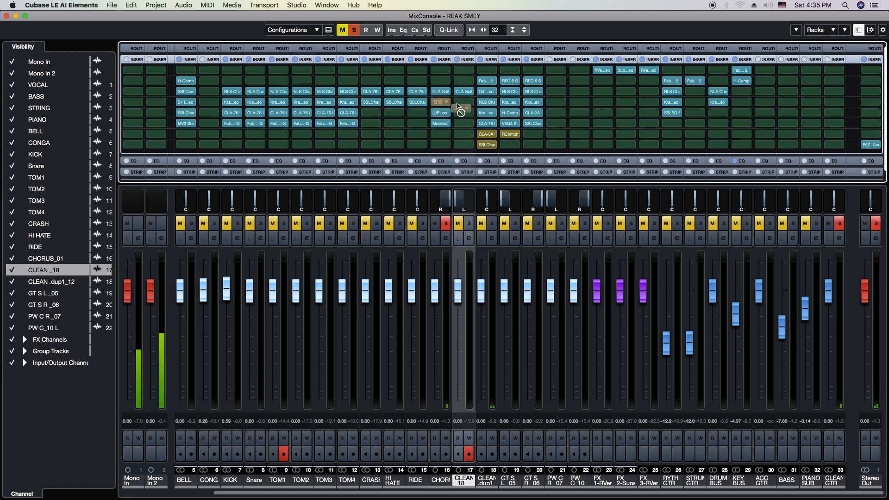
{"action": "left_click_drag", "start_coordinate": [441, 116], "coordinate": [461, 135]}
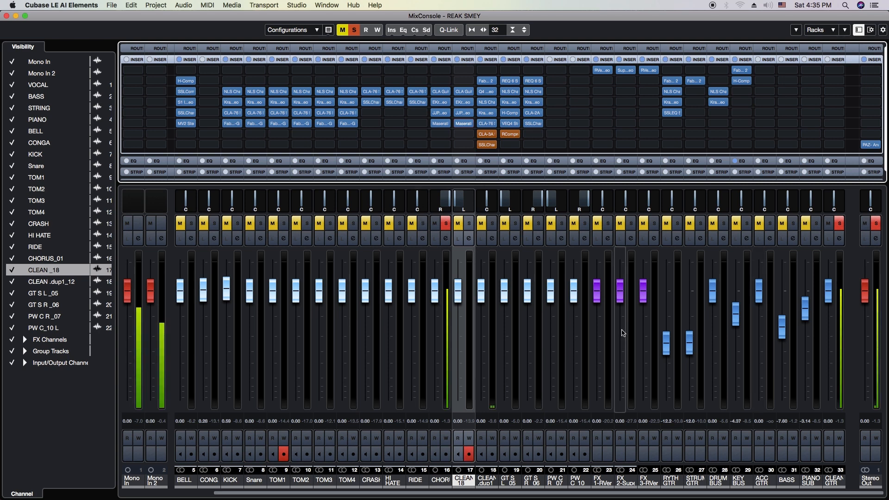
{"action": "key", "text": "r"}
{"action": "left_click", "coordinate": [468, 224]}
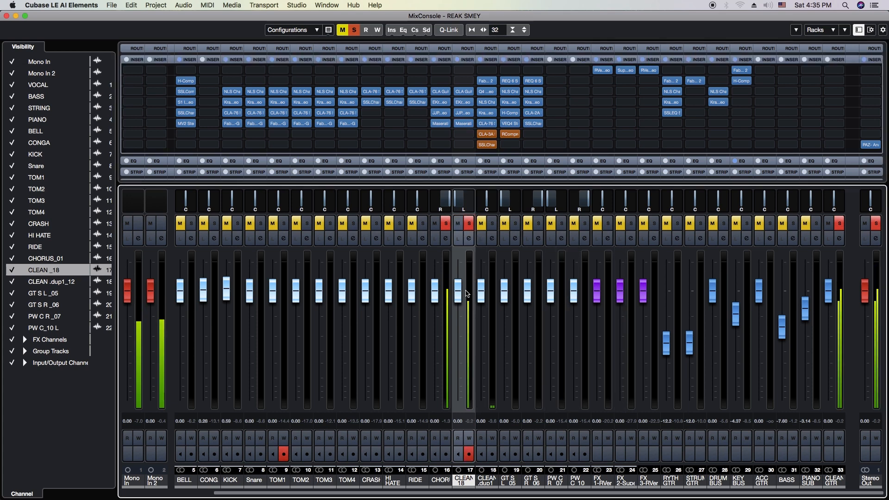
- Lower the Master fader of JJP-Guitars on CLEAN_18 and close the plug-in window
{"action": "left_click", "coordinate": [463, 113]}
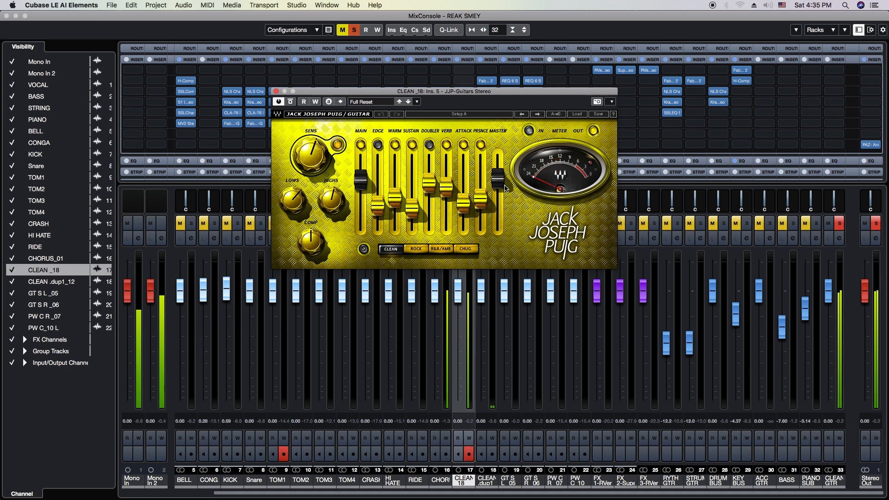
{"action": "left_click_drag", "start_coordinate": [503, 187], "coordinate": [503, 194]}
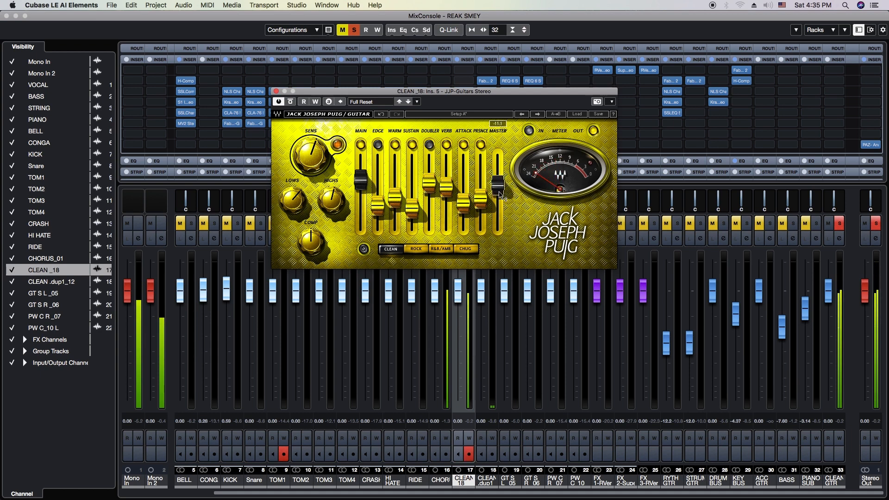
{"action": "left_click_drag", "start_coordinate": [506, 194], "coordinate": [507, 196]}
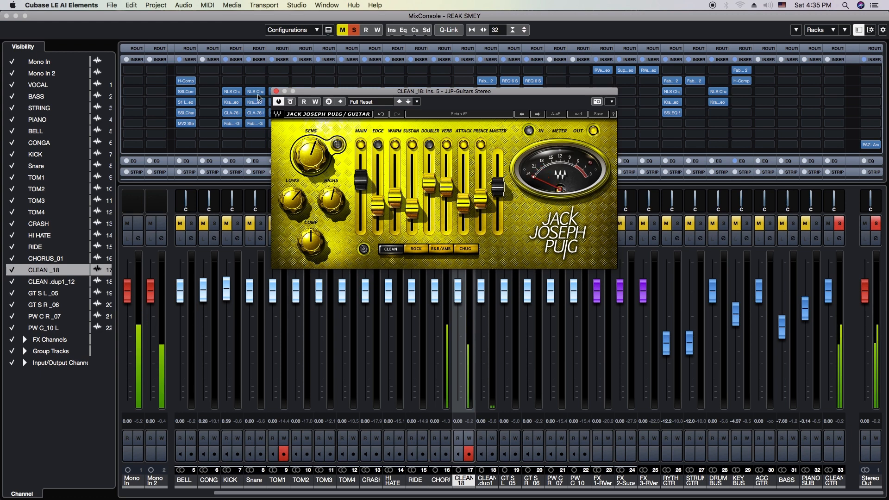
{"action": "left_click", "coordinate": [277, 91]}
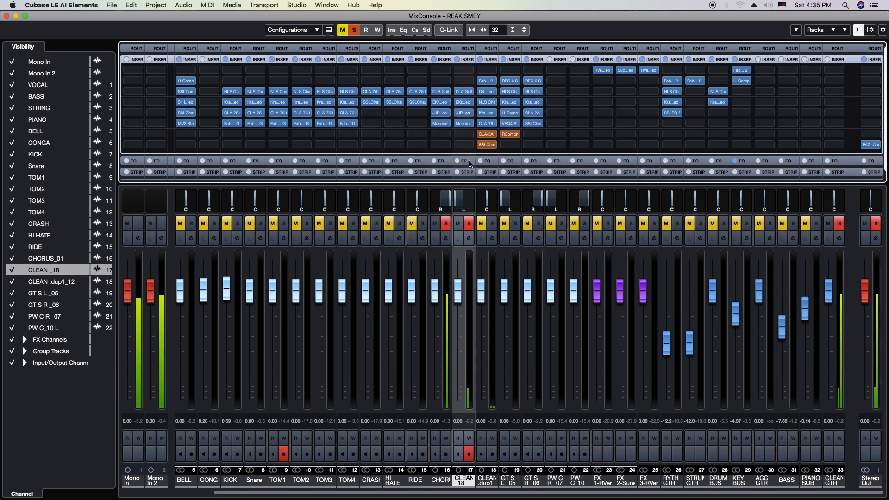
- Lower Sensitivity and fine-tune Output in Maserati GTi on CLEAN_18, and close the plug-in window
{"action": "left_click", "coordinate": [466, 125]}
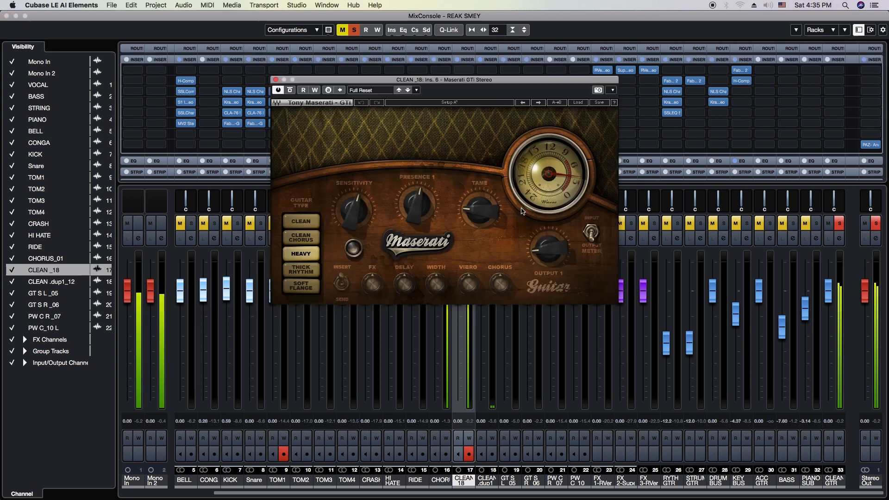
{"action": "left_click", "coordinate": [548, 250]}
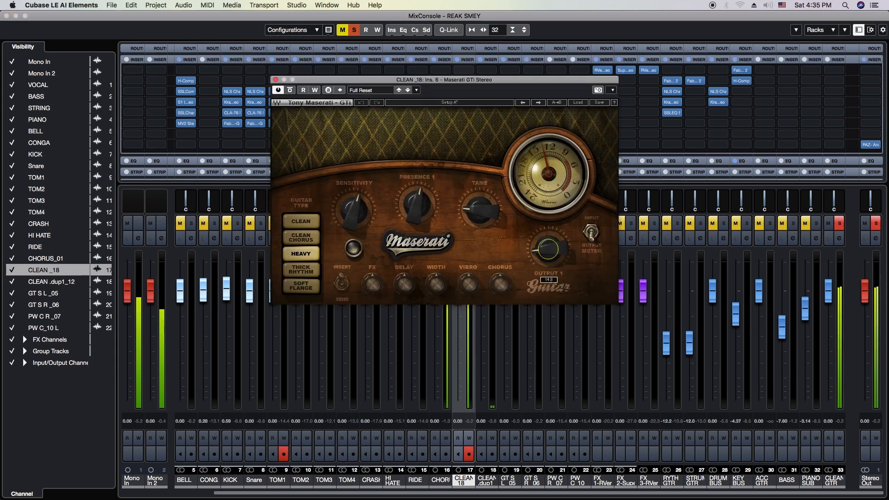
{"action": "left_click", "coordinate": [359, 213]}
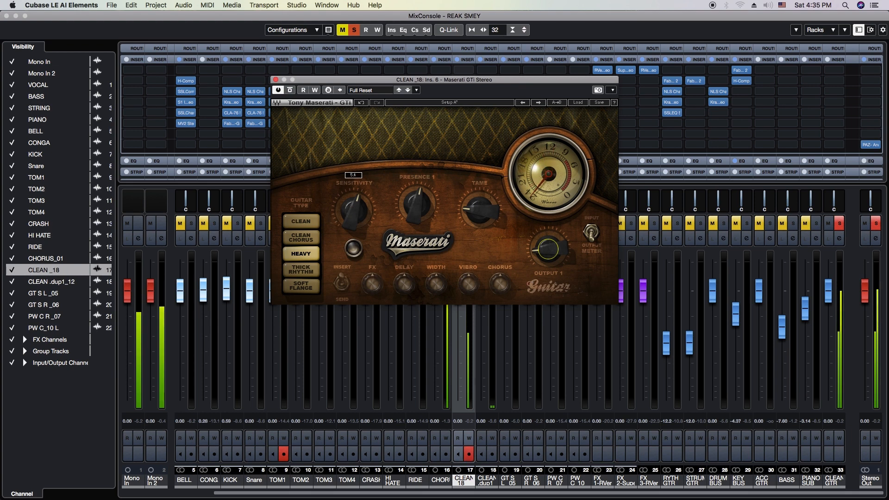
{"action": "left_click_drag", "start_coordinate": [353, 211], "coordinate": [354, 220]}
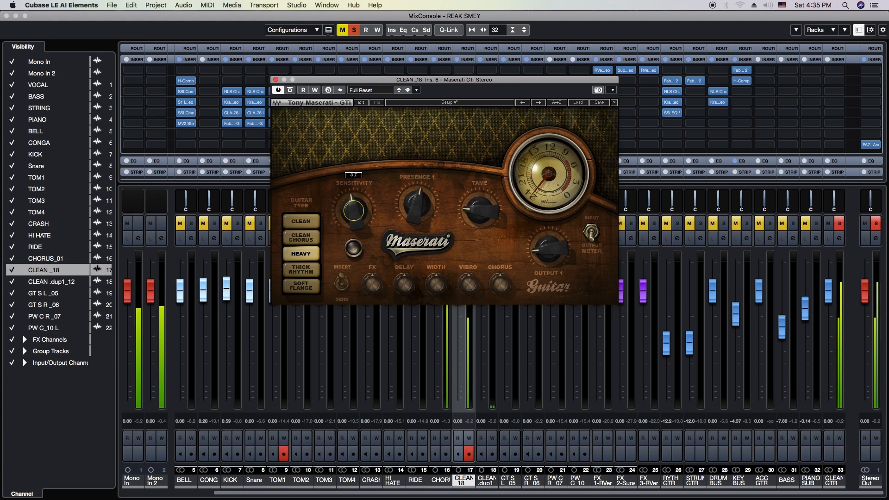
{"action": "left_click_drag", "start_coordinate": [547, 249], "coordinate": [548, 246]}
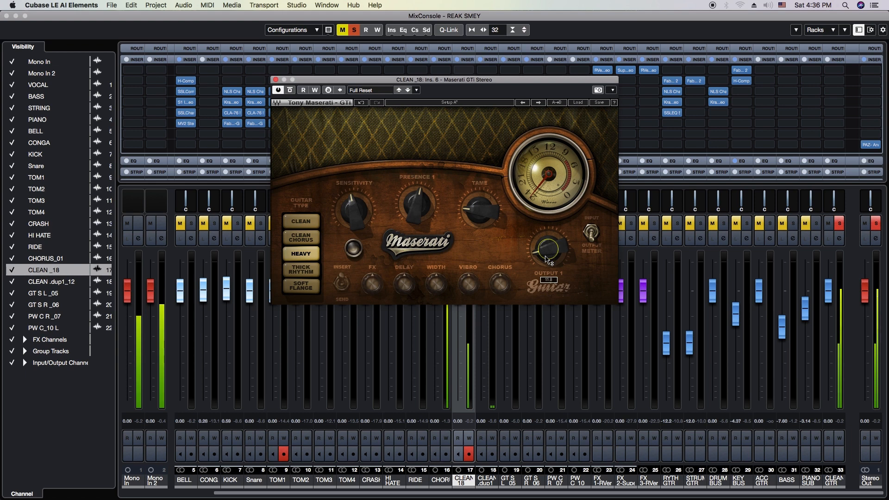
{"action": "left_click", "coordinate": [276, 79]}
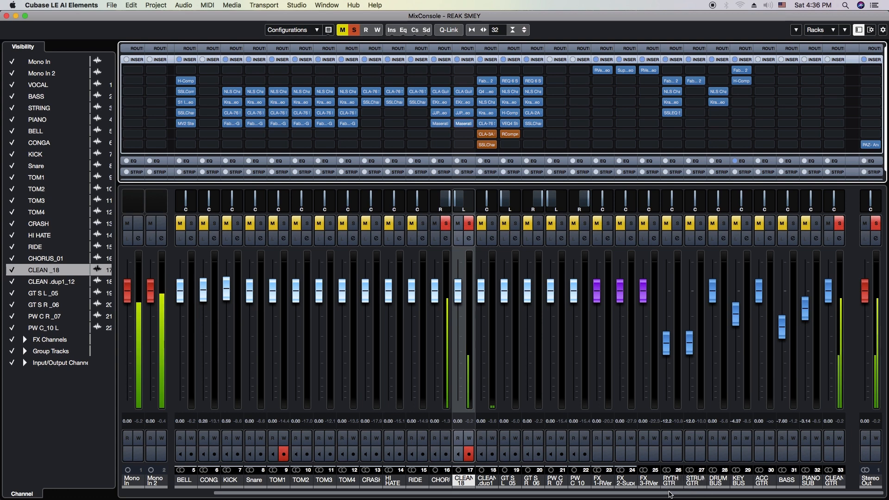
- Lower the CLEAN GTR group fader to -5.06 dB
{"action": "left_click", "coordinate": [716, 497]}
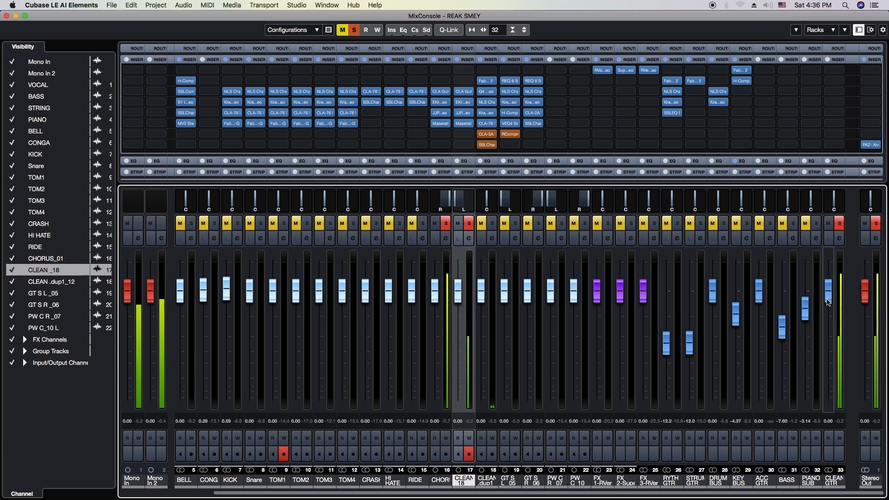
{"action": "left_click_drag", "start_coordinate": [827, 302], "coordinate": [829, 306]}
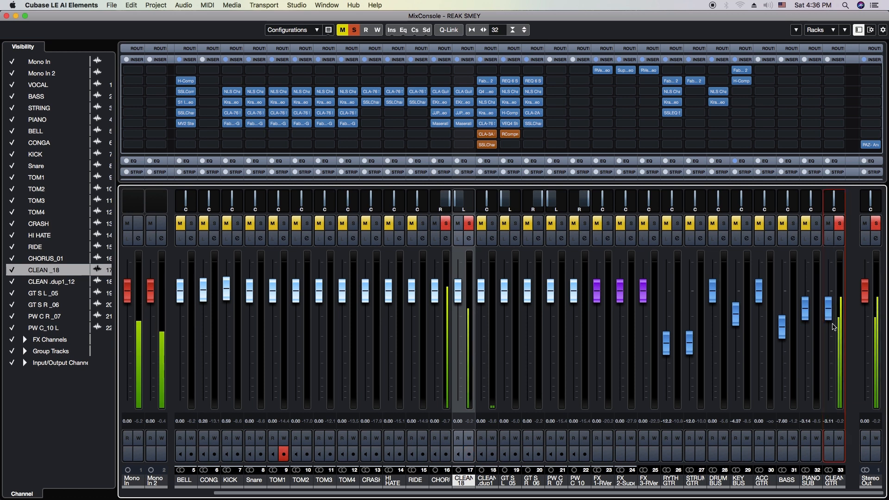
{"action": "scroll", "coordinate": [833, 348], "scroll_direction": "down", "scroll_amount": 3}
{"action": "scroll", "coordinate": [834, 349], "scroll_direction": "down", "scroll_amount": 1}
{"action": "scroll", "coordinate": [830, 326], "scroll_direction": "down", "scroll_amount": 3}
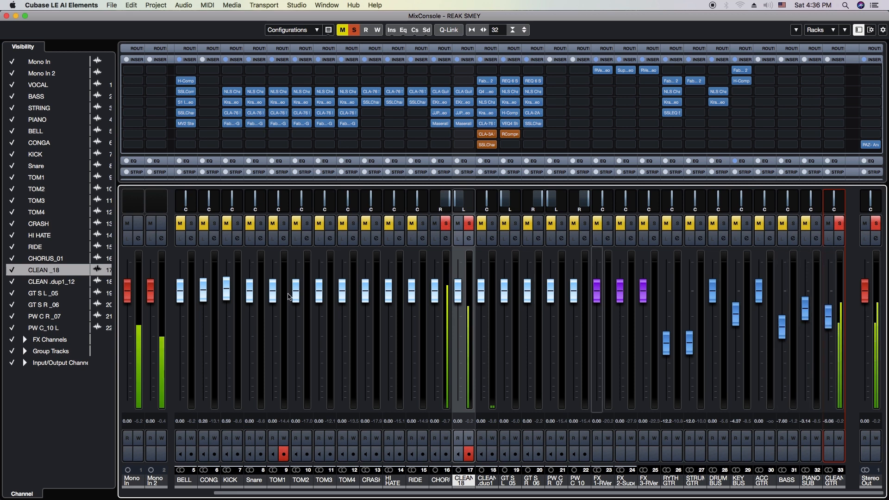
- Review the Maserati GTi settings and meter on CHORUS_01 during playback and close the plug-in window
{"action": "left_click", "coordinate": [445, 238]}
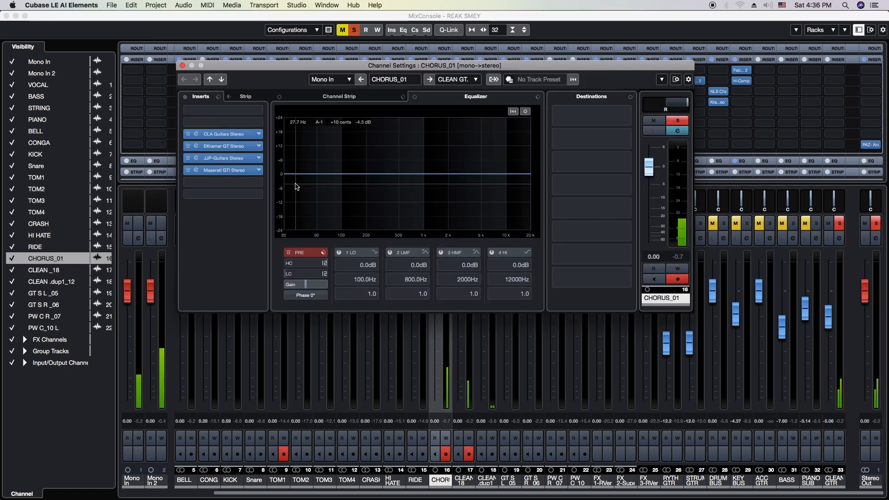
{"action": "left_click", "coordinate": [182, 66]}
{"action": "left_click", "coordinate": [443, 125]}
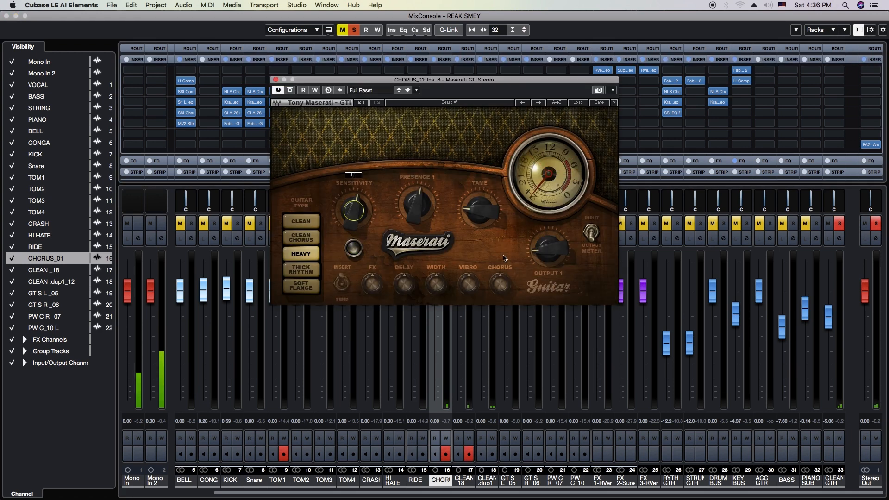
{"action": "mouse_move", "coordinate": [548, 249]}
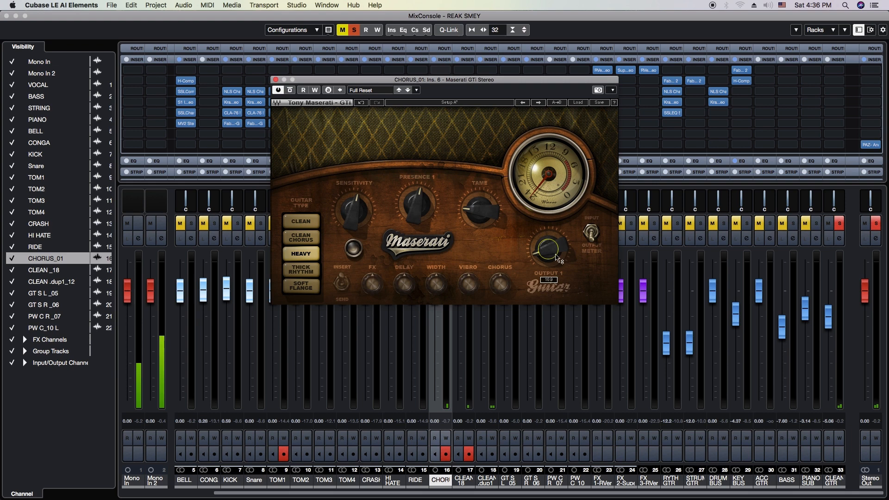
{"action": "left_click", "coordinate": [276, 80]}
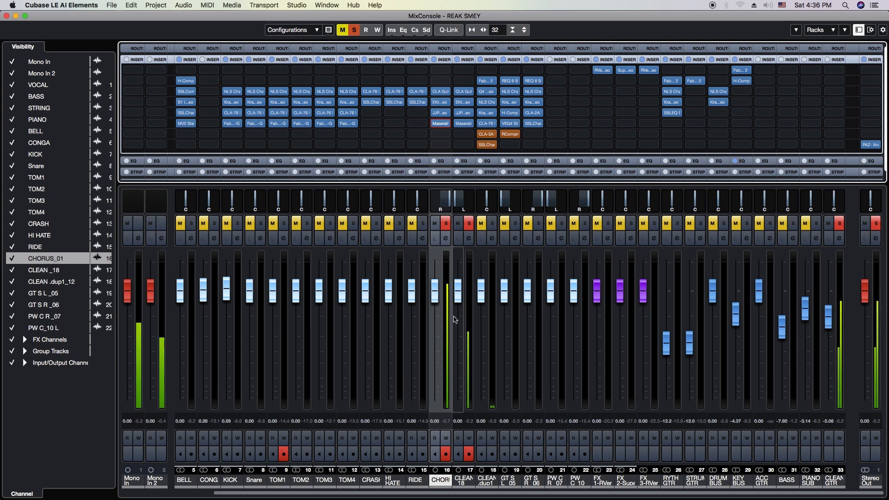
{"action": "left_click", "coordinate": [445, 238]}
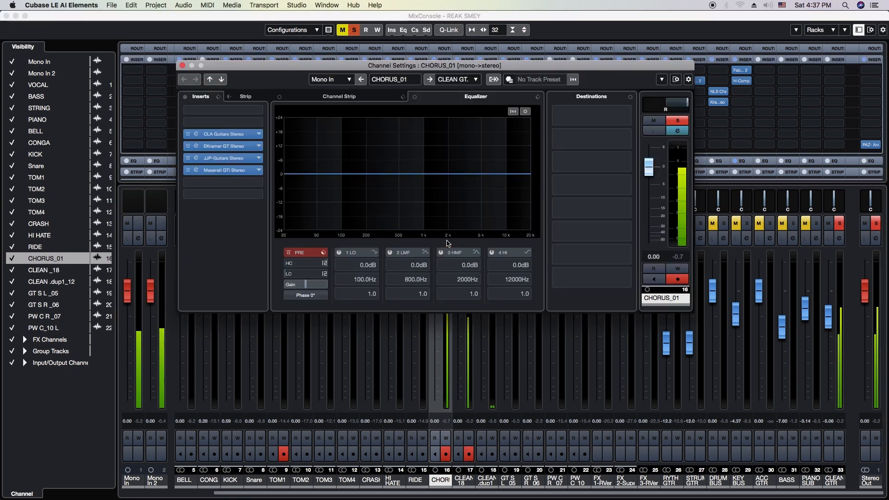
{"action": "left_click", "coordinate": [182, 65]}
{"action": "left_click", "coordinate": [441, 124]}
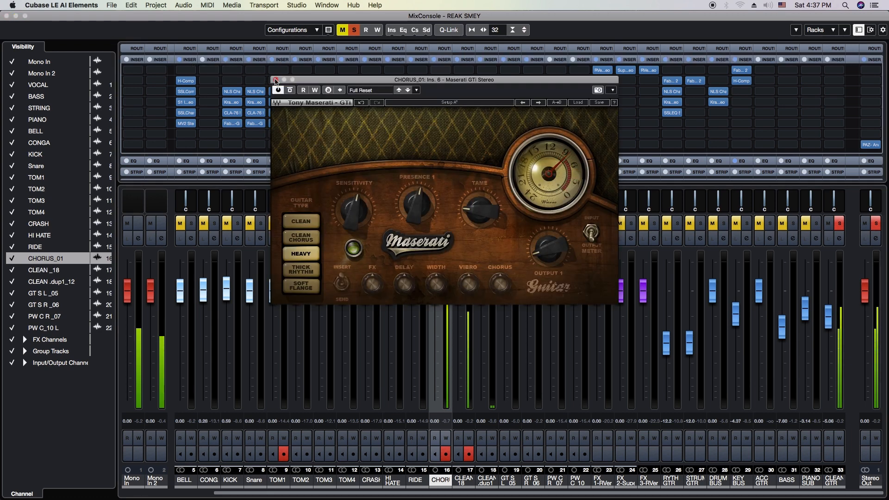
{"action": "left_click", "coordinate": [276, 80]}
- Lower the JJP-Guitars Master fader on CHORUS_01 slightly, close its window, and lower the CLEAN GTR group fader to -5.68 dB
{"action": "left_click", "coordinate": [441, 113]}
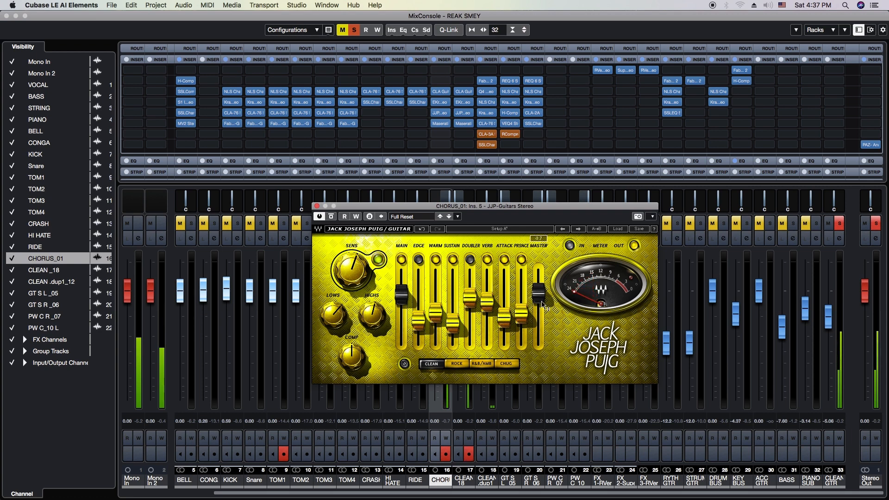
{"action": "left_click_drag", "start_coordinate": [538, 292], "coordinate": [538, 294]}
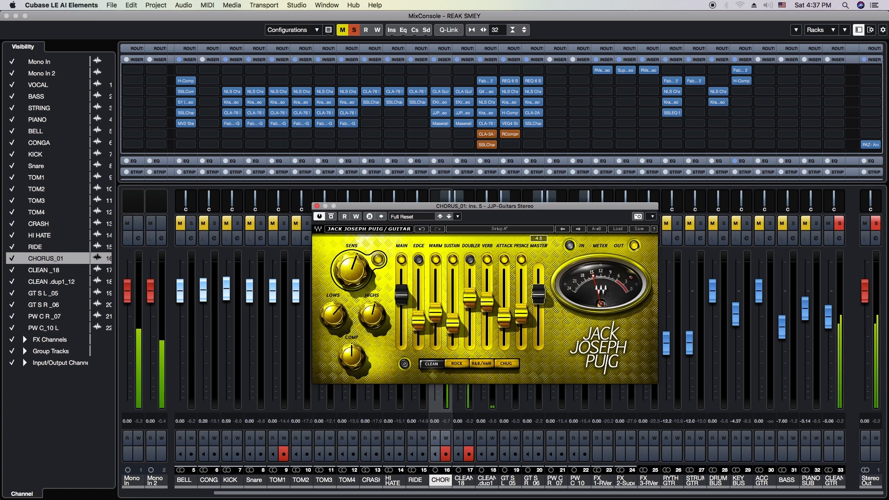
{"action": "left_click_drag", "start_coordinate": [538, 294], "coordinate": [538, 295]}
{"action": "left_click", "coordinate": [317, 205]}
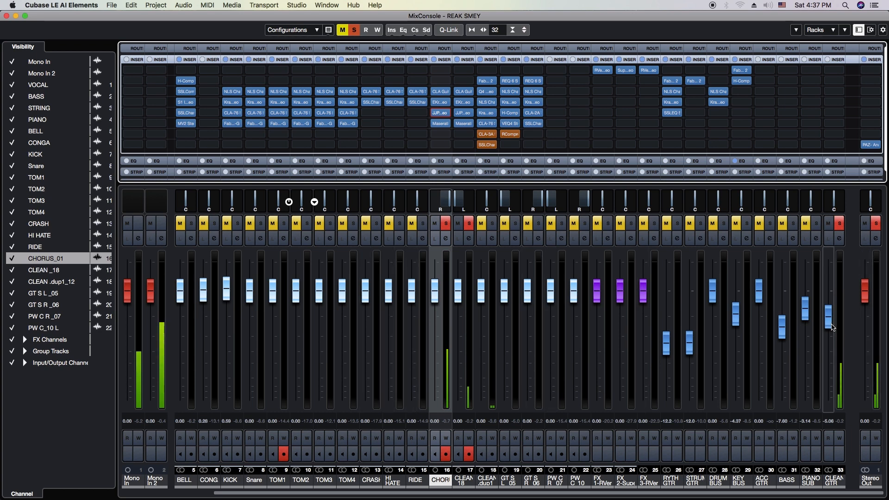
{"action": "left_click_drag", "start_coordinate": [832, 324], "coordinate": [833, 330]}
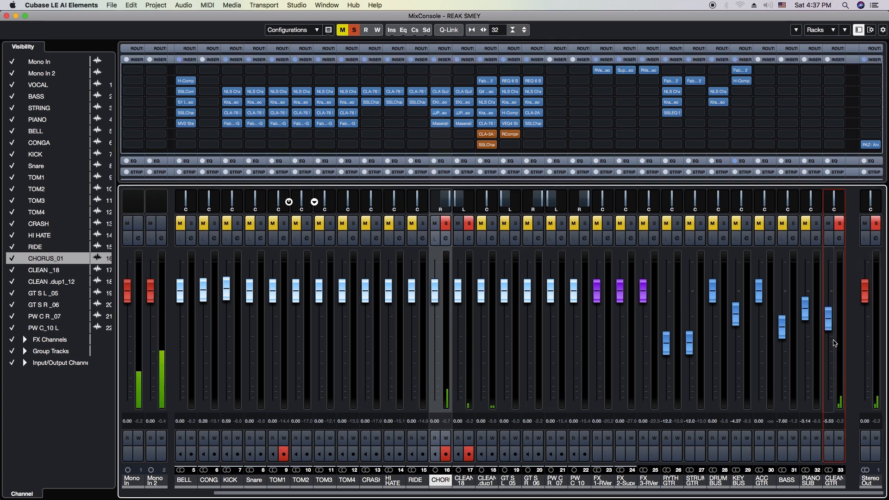
- Bypass and re-enable the inserts on CHORUS_01 and CLEAN_18 during playback to compare the dry and processed guitars
{"action": "mouse_move", "coordinate": [442, 90]}
{"action": "left_click", "coordinate": [434, 60]}
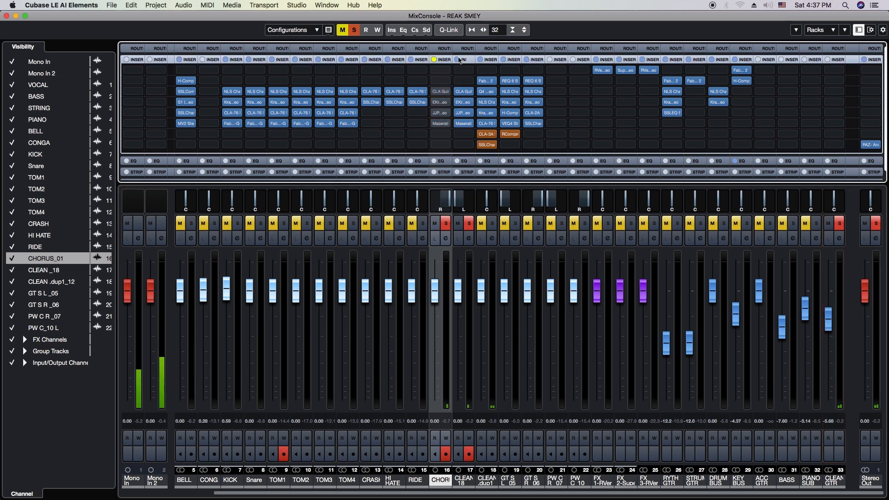
{"action": "left_click", "coordinate": [457, 61]}
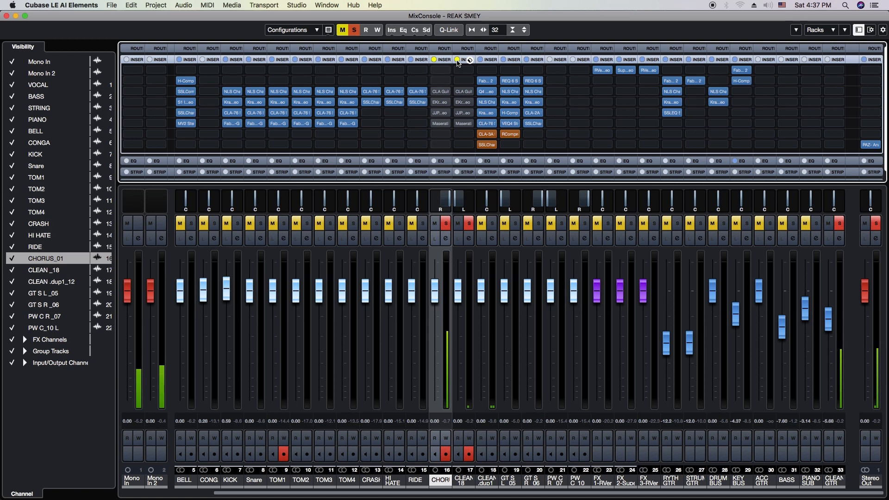
{"action": "left_click", "coordinate": [457, 59]}
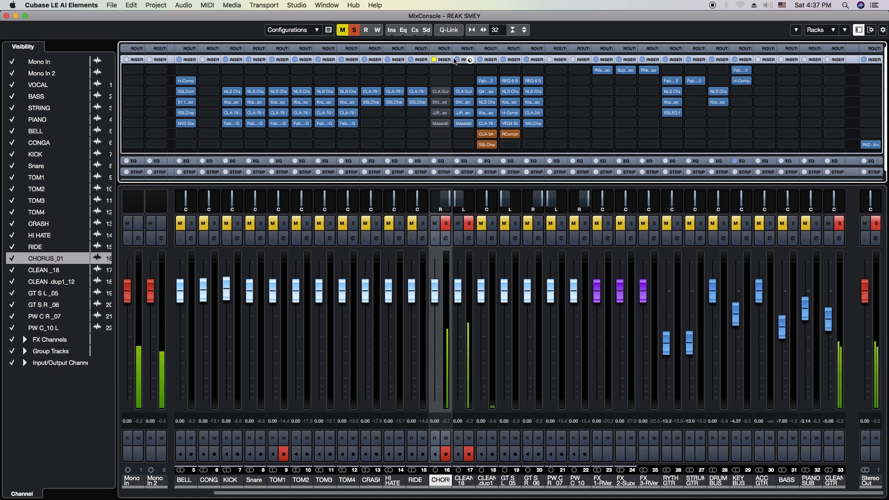
{"action": "left_click", "coordinate": [434, 60]}
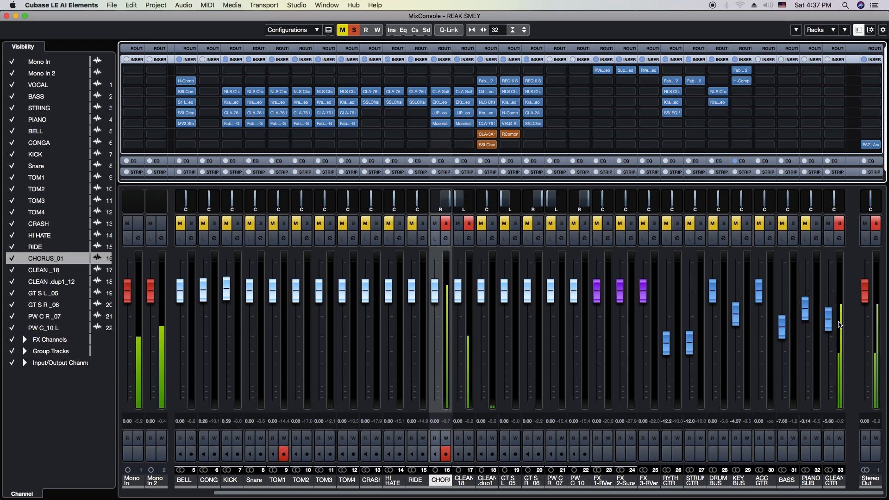
- Lower the CLEAN GTR group fader to -7.61 dB and turn off its solo to hear the full mix
{"action": "left_click_drag", "start_coordinate": [832, 330], "coordinate": [828, 407]}
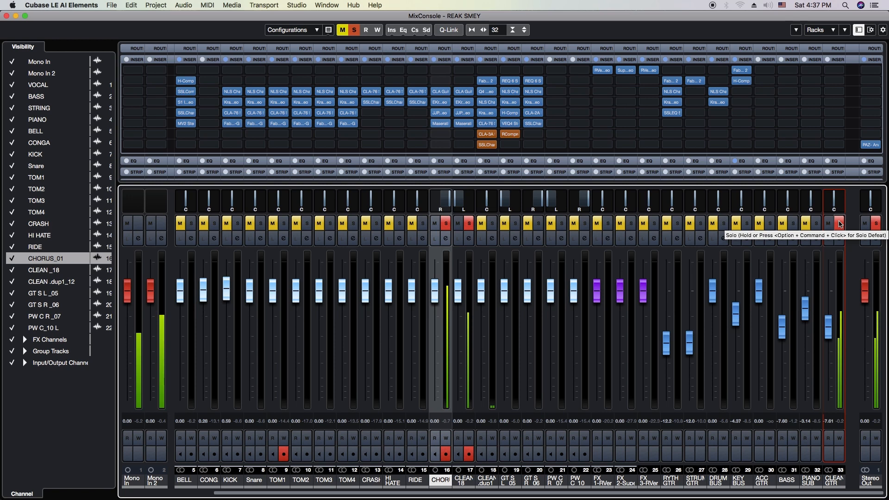
{"action": "left_click", "coordinate": [839, 223]}
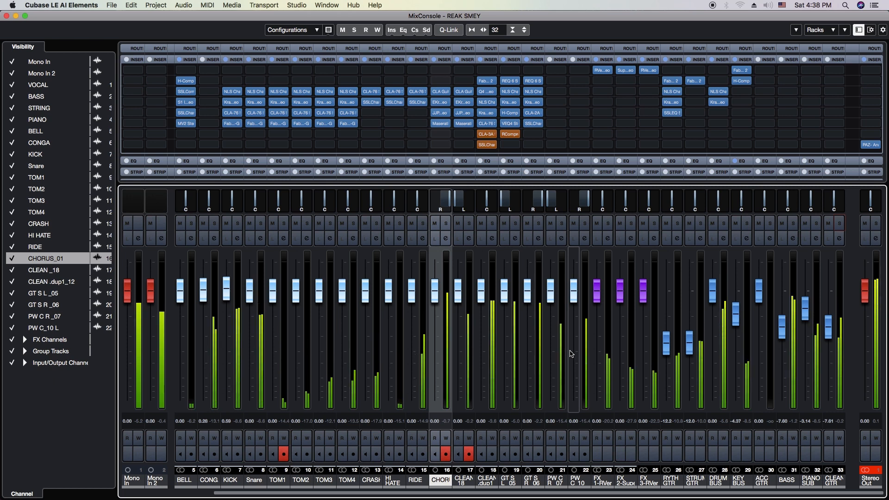
- Check the full mix in the PAZ Analyzer on Stereo Out during playback and close the plug-in window
{"action": "left_click", "coordinate": [872, 147]}
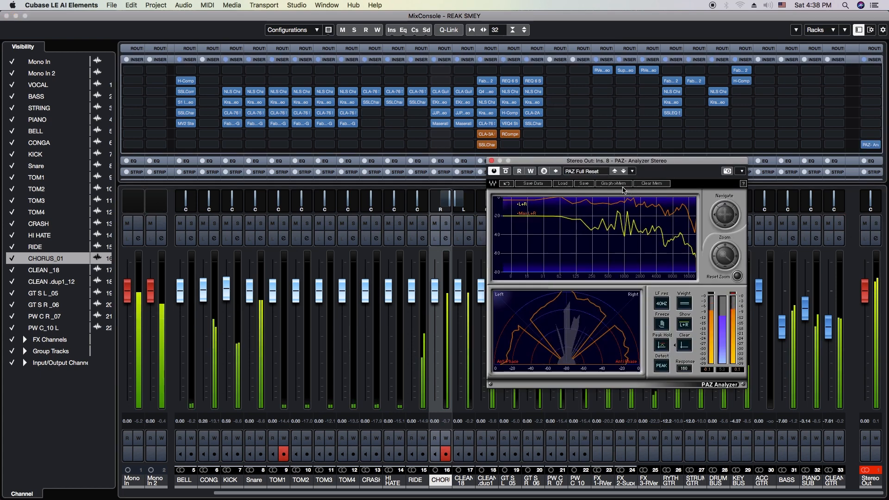
{"action": "left_click_drag", "start_coordinate": [614, 164], "coordinate": [888, 165]}
{"action": "key", "text": "super+w"}
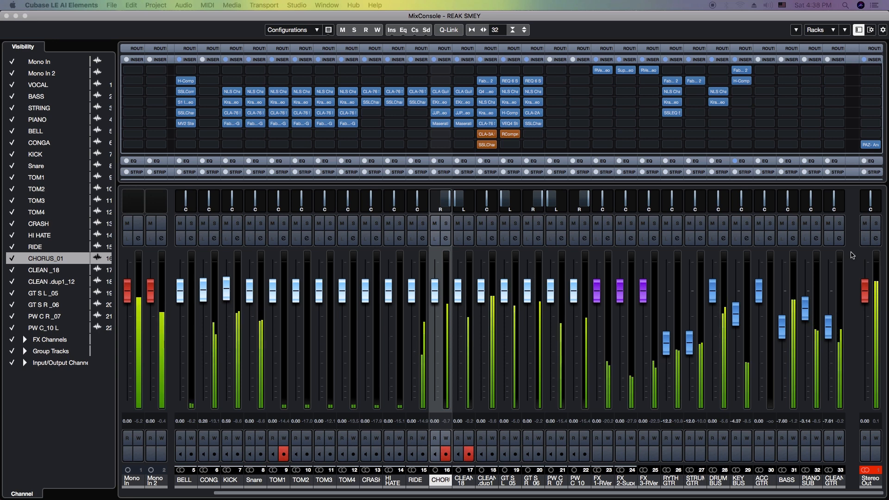
{"action": "left_click", "coordinate": [528, 358]}
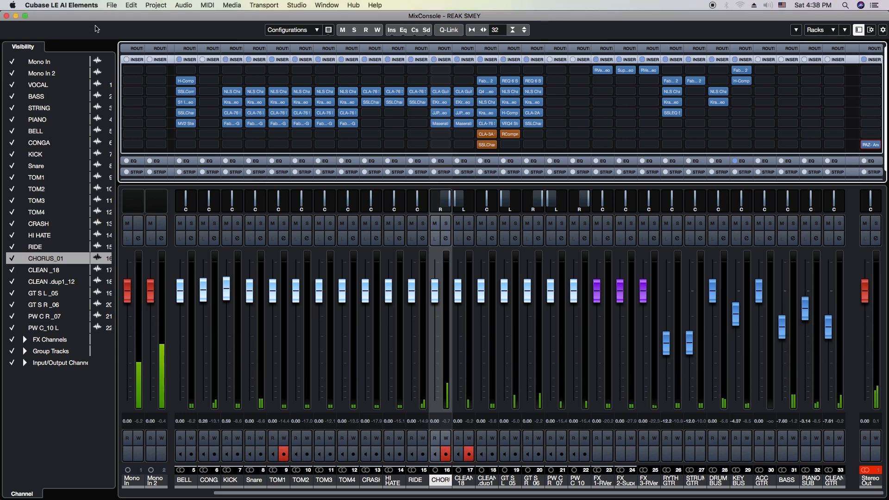
- Bring the project window into view and solo the CLEAN .dup1_12 track
{"action": "double_click", "coordinate": [53, 18]}
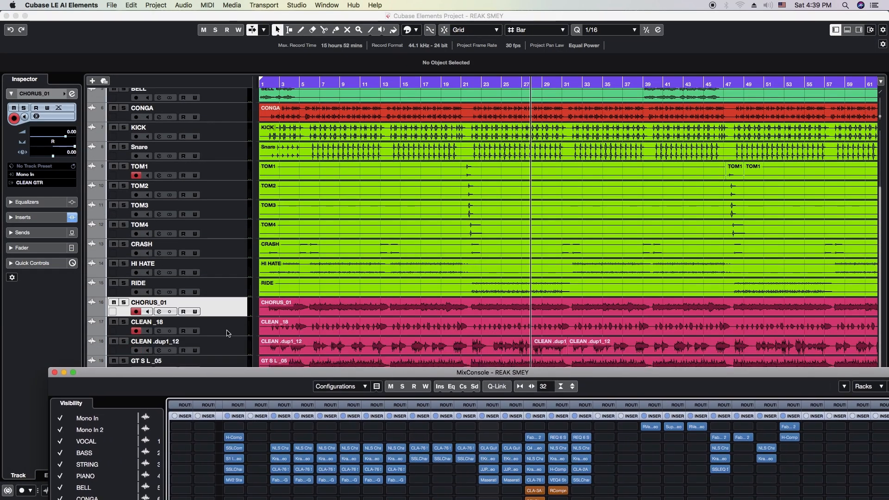
{"action": "key", "text": "F3"}
{"action": "left_click", "coordinate": [126, 345]}
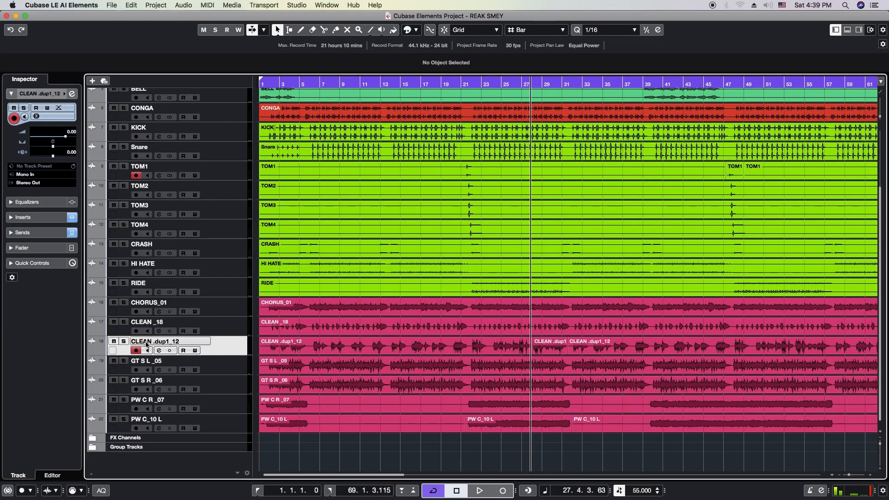
{"action": "left_click", "coordinate": [125, 344]}
- Show the Volume automation lane of CLEAN .dup1_12 and make it much taller
{"action": "scroll", "coordinate": [502, 336], "scroll_direction": "up", "scroll_amount": 5}
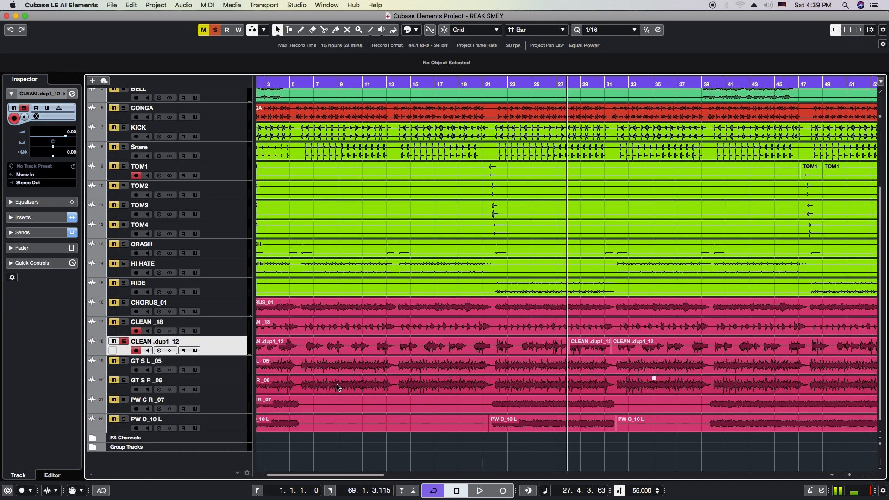
{"action": "scroll", "coordinate": [502, 336], "scroll_direction": "up", "scroll_amount": 5}
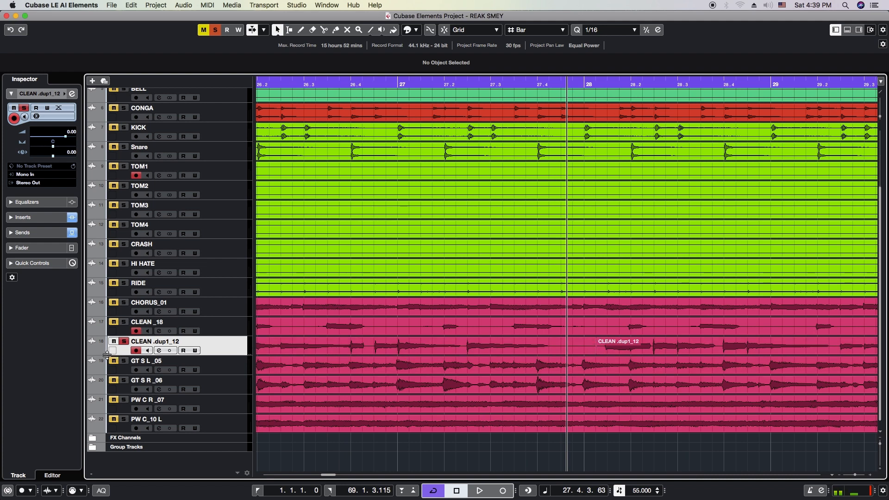
{"action": "left_click", "coordinate": [92, 352]}
{"action": "left_click", "coordinate": [222, 372]}
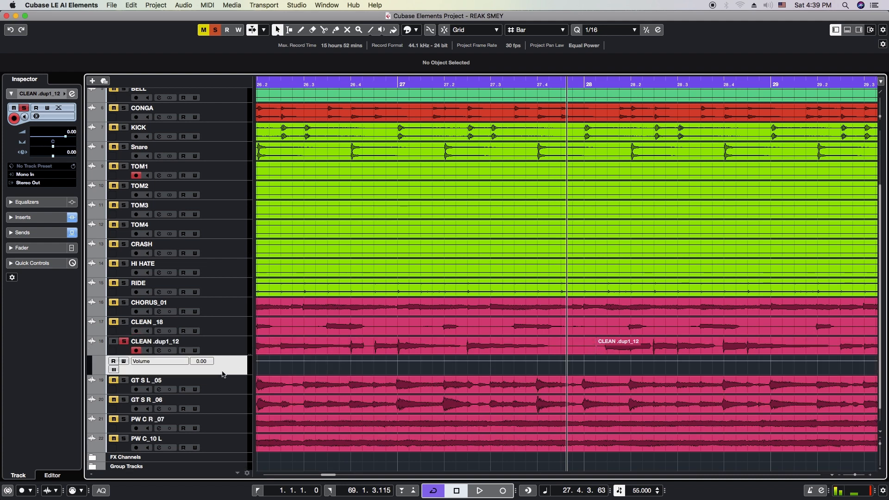
{"action": "left_click_drag", "start_coordinate": [220, 374], "coordinate": [221, 439]}
- Examine the CLEAN .dup1_12 waveform and its Volume automation lane along the timeline, and return to the project start
{"action": "key", "text": "g"}
{"action": "key", "text": "g"}
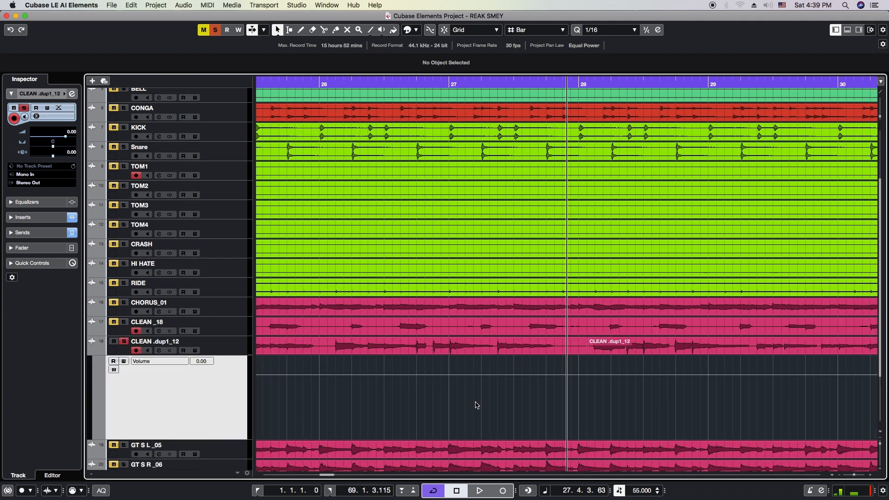
{"action": "key", "text": "g"}
{"action": "key", "text": "g"}
{"action": "key", "text": "g"}
{"action": "key", "text": "g"}
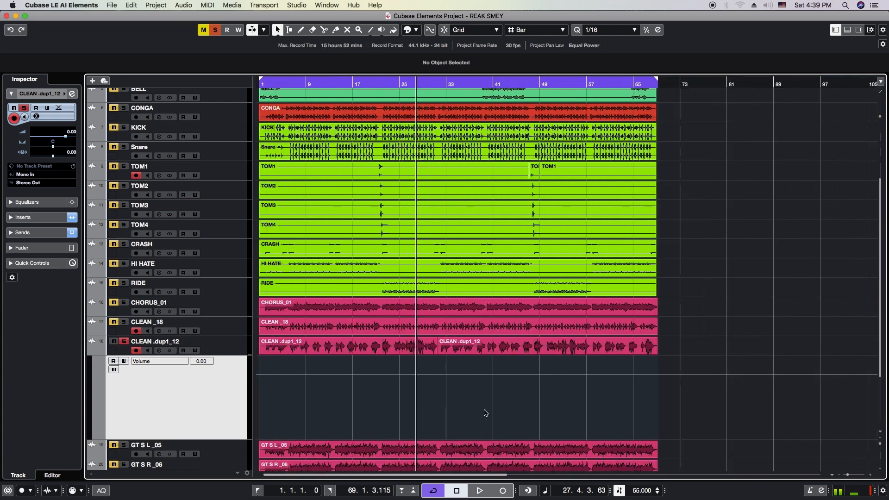
{"action": "scroll", "coordinate": [484, 406], "scroll_direction": "down", "scroll_amount": 4}
{"action": "key", "text": "h"}
{"action": "key", "text": "h"}
{"action": "key", "text": "h"}
{"action": "key", "text": "h"}
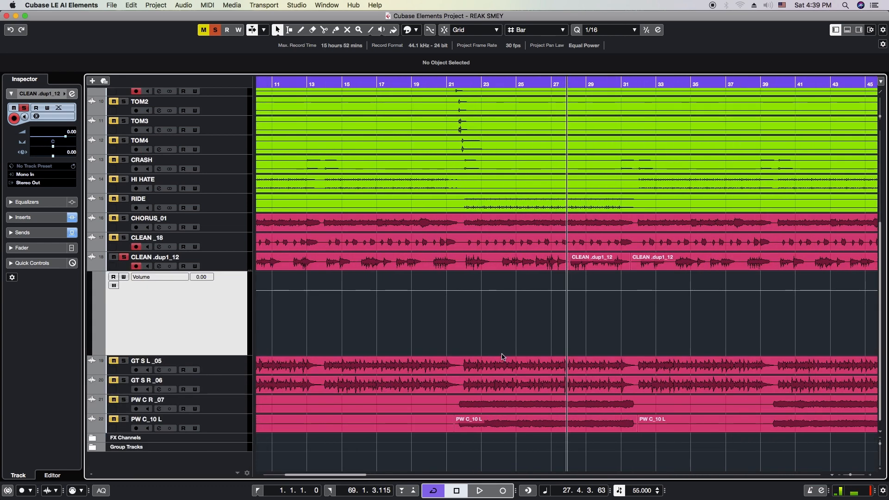
{"action": "key", "text": "h"}
{"action": "key", "text": "h"}
{"action": "key", "text": "h"}
{"action": "key", "text": "h"}
{"action": "key", "text": "h"}
{"action": "key", "text": "g"}
{"action": "key", "text": "g"}
{"action": "key", "text": "g"}
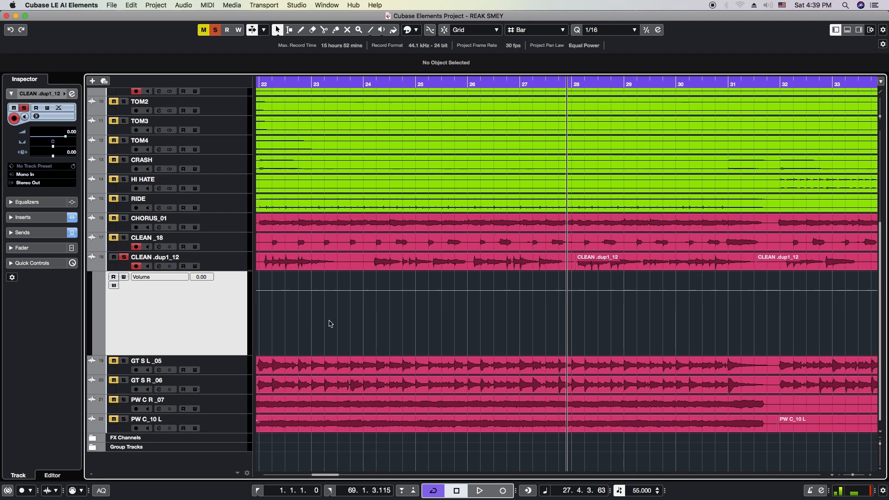
{"action": "key", "text": "g"}
{"action": "key", "text": "g"}
{"action": "key", "text": "Home"}
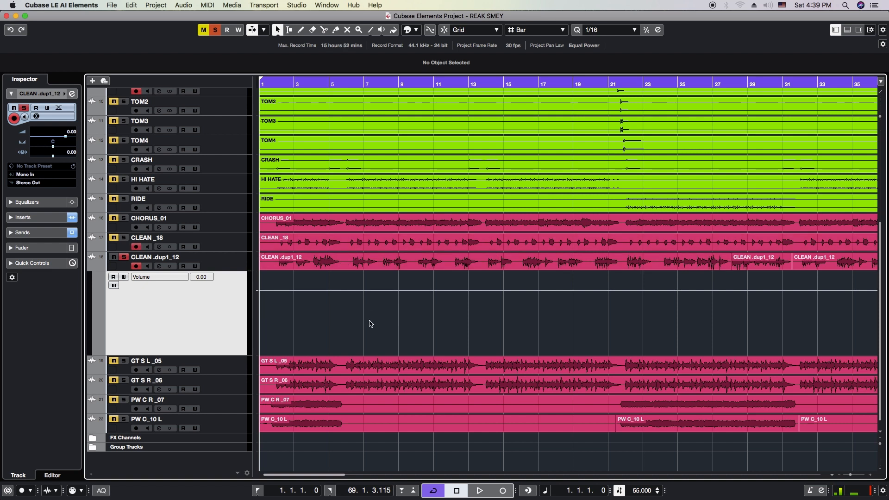
- Turn off the solo on CLEAN .dup1_12 and hide its Volume automation lane
{"action": "left_click", "coordinate": [124, 257]}
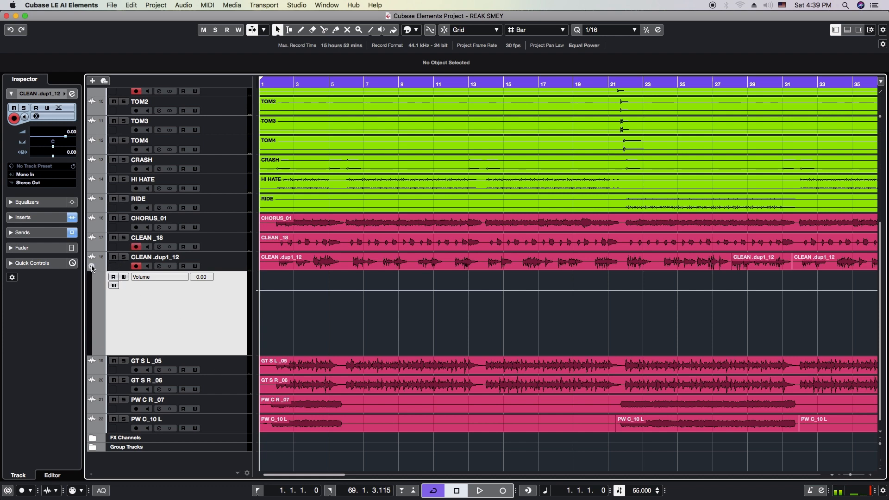
{"action": "left_click", "coordinate": [91, 267]}
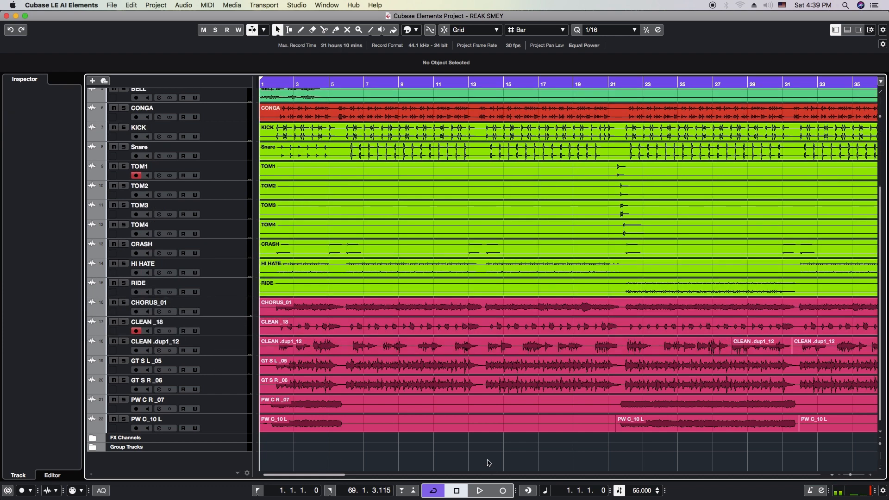
- Bring the MixConsole window back and position it to fill the screen
{"action": "left_click", "coordinate": [305, 4]}
{"action": "left_click", "coordinate": [315, 34]}
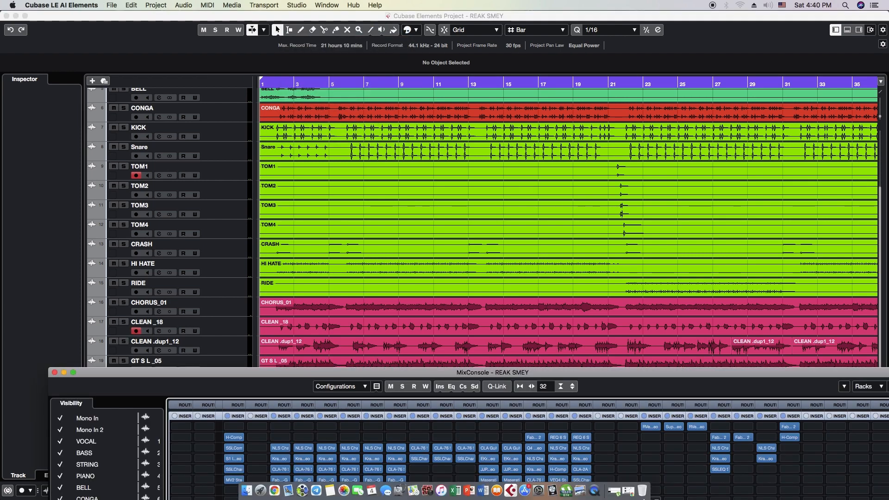
{"action": "left_click_drag", "start_coordinate": [590, 373], "coordinate": [575, 3]}
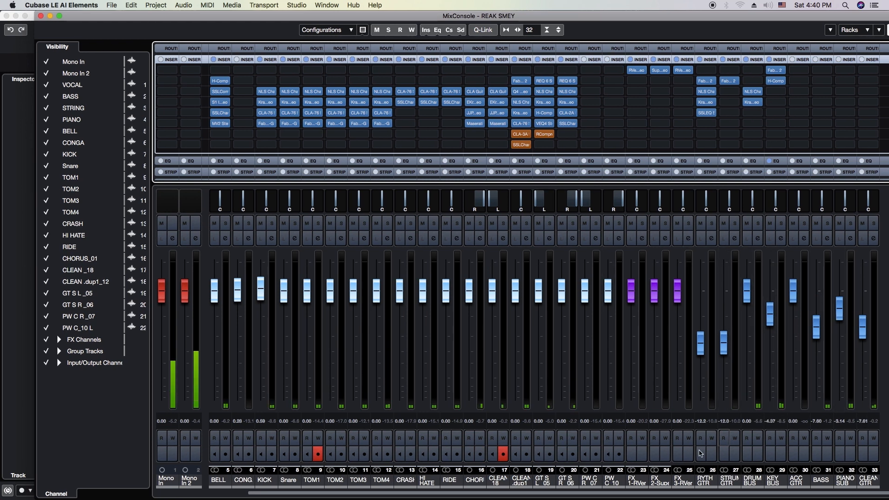
{"action": "left_click_drag", "start_coordinate": [142, 18], "coordinate": [102, 18]}
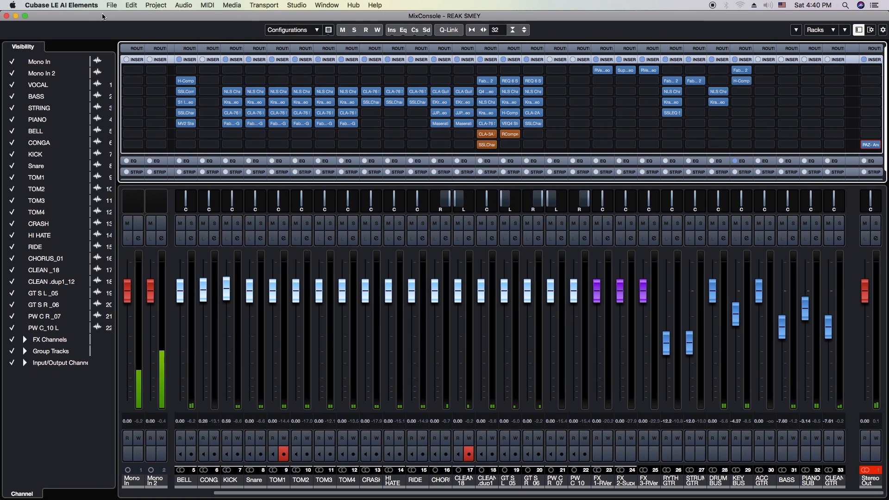